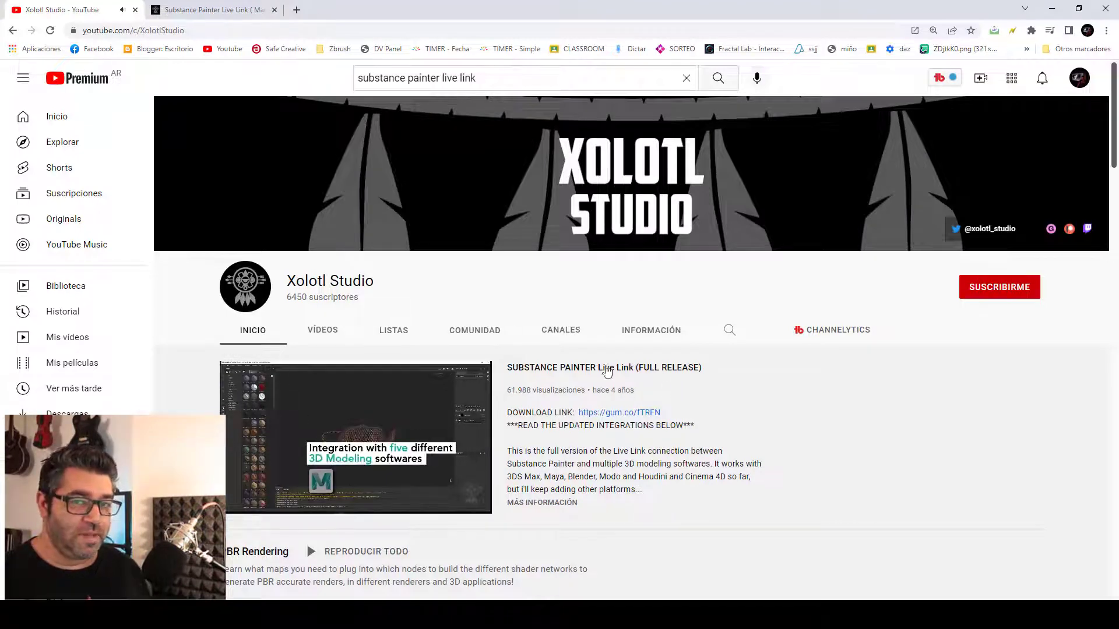
left_click(468, 506)
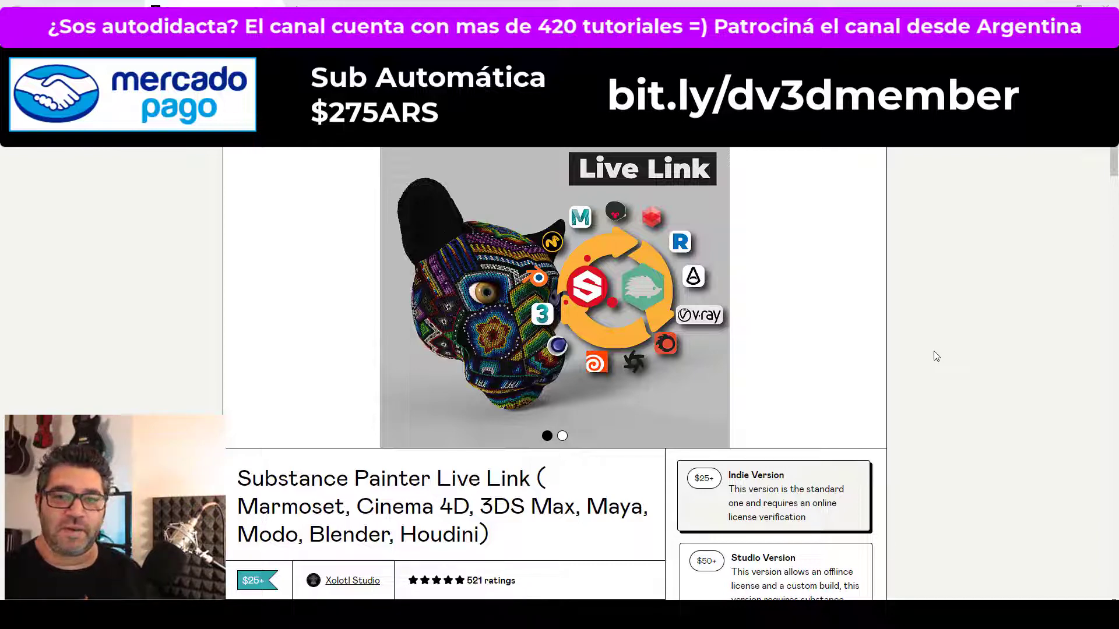
Scroll the Gumroad product description and highlight the note about pirating the plugin, then deselect it.
scroll(934, 352, "down", 5)
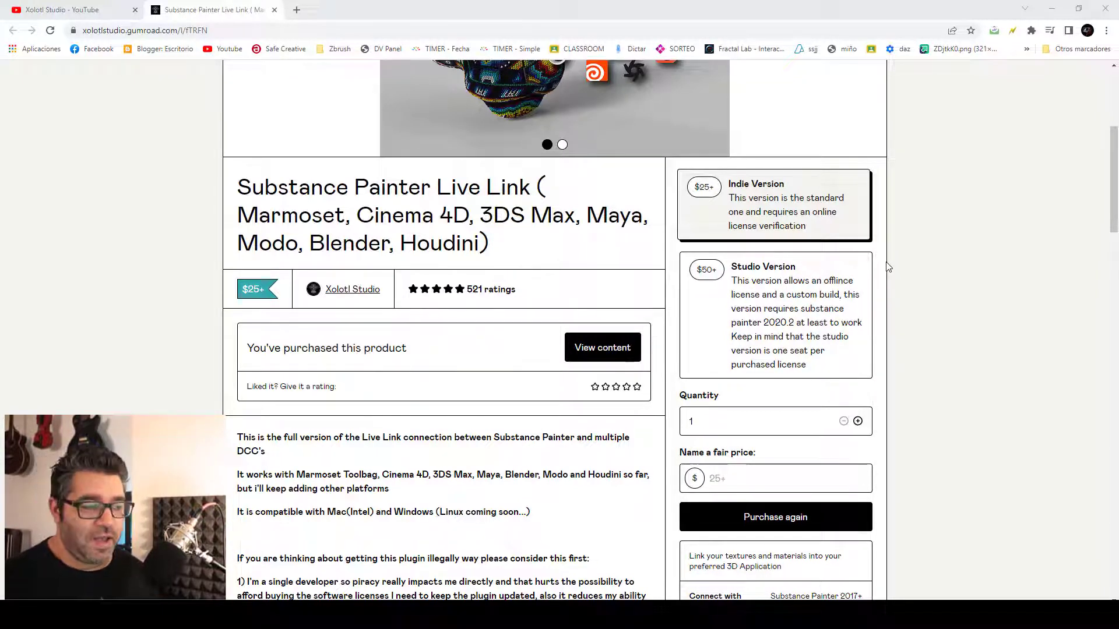
scroll(931, 301, "down", 6)
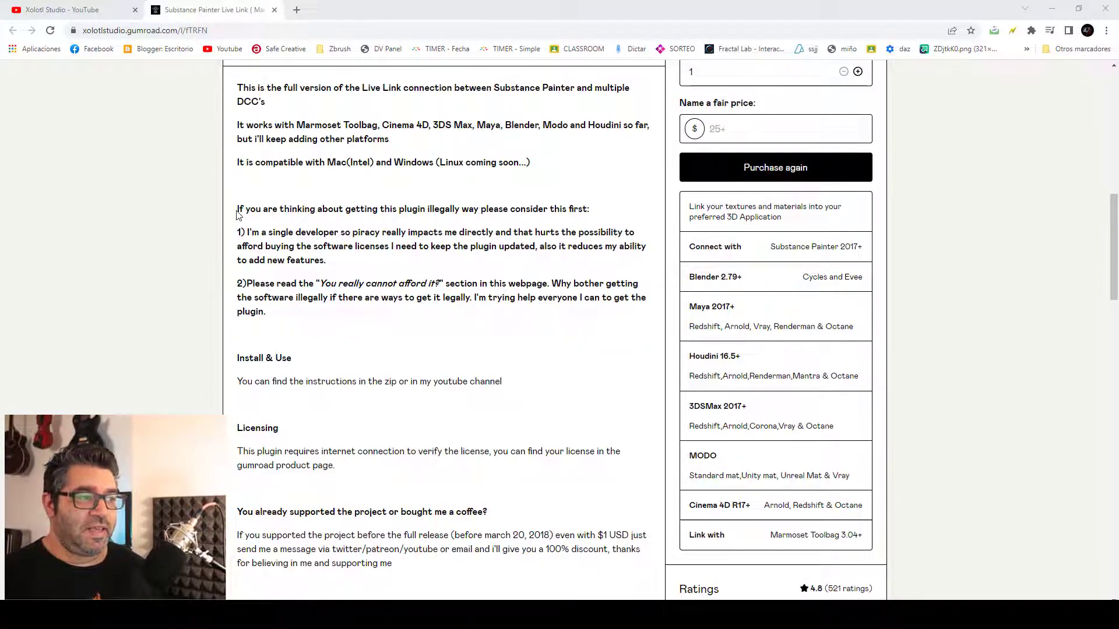
left_click_drag(237, 215, 595, 216)
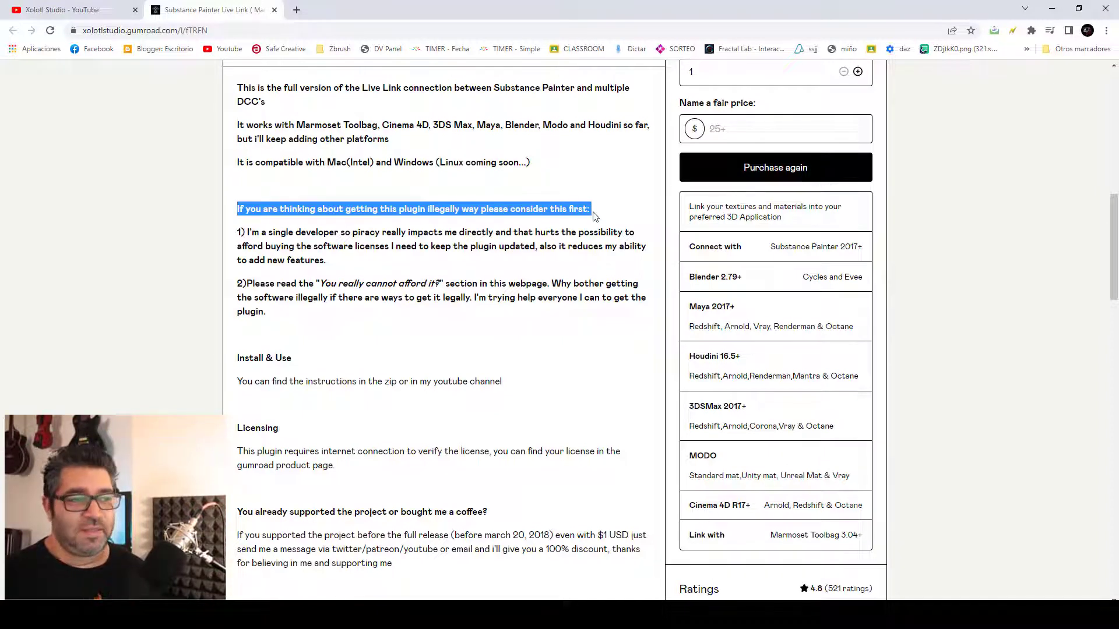
left_click(197, 262)
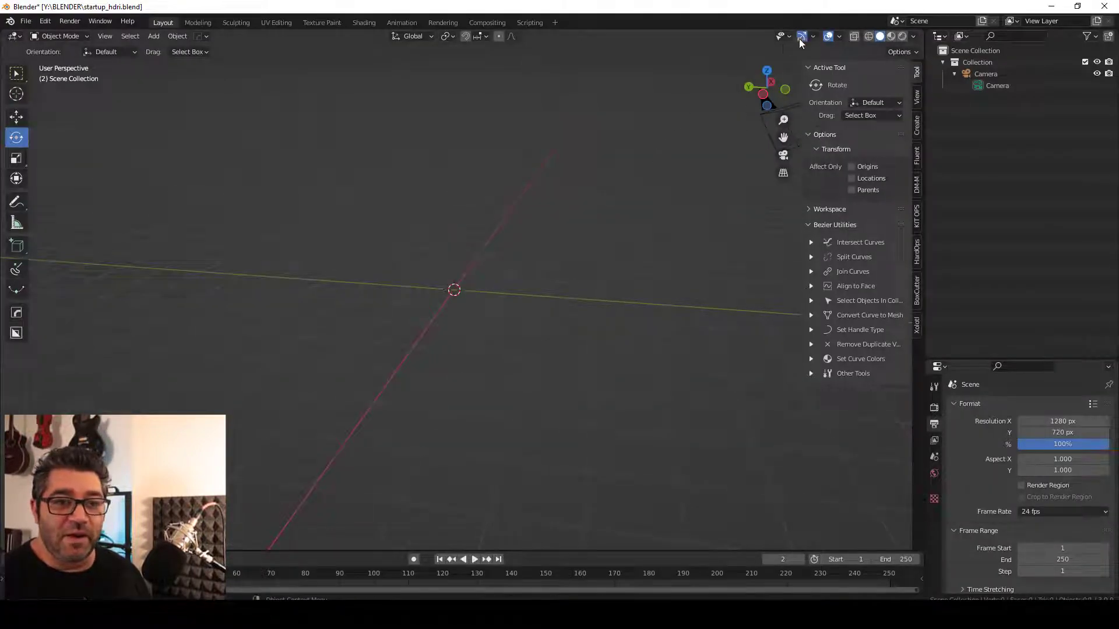
Switch Blender's viewport sidebar to the Xolotl Live Link add-on tab.
left_click(917, 328)
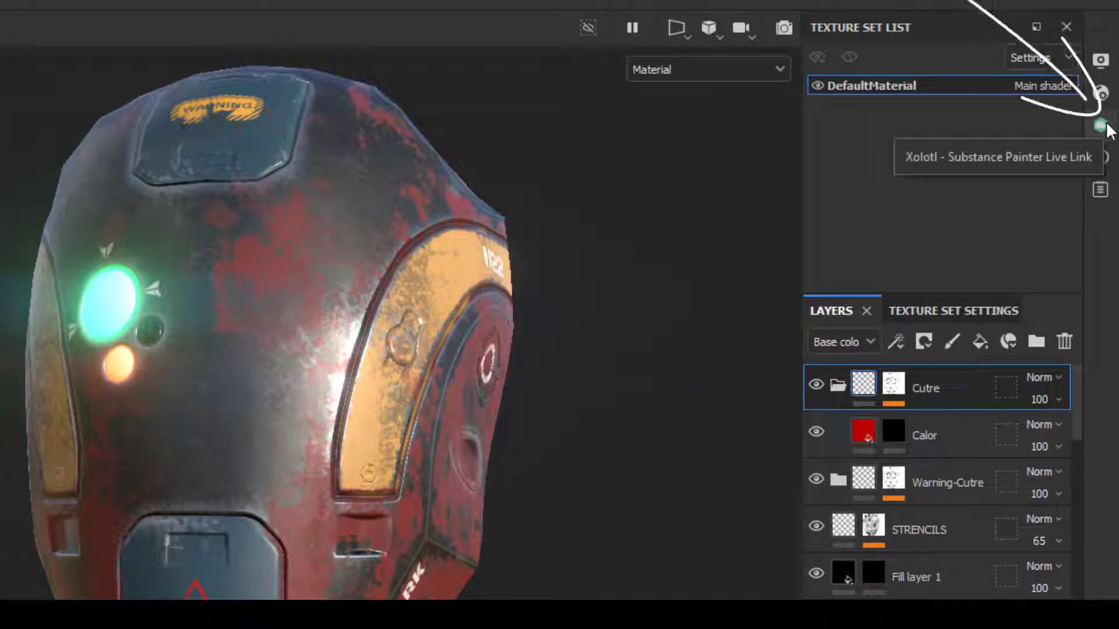
Open the Xolotl Substance Painter Live Link panel from Painter's right sidebar.
left_click(1102, 126)
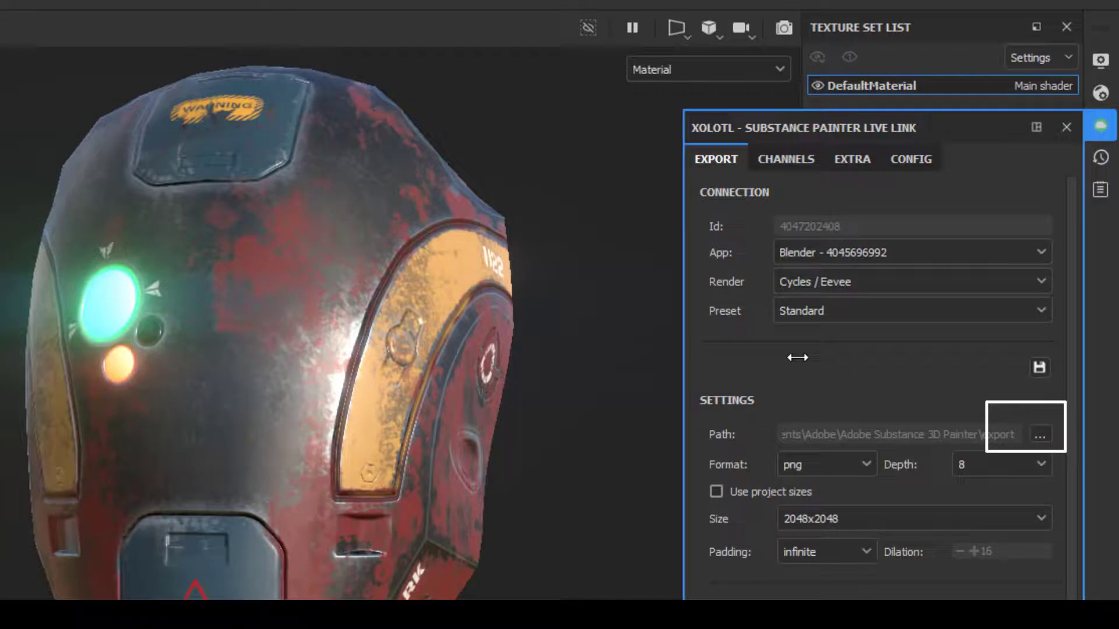
Set the Live Link export path to a new HelmetToblender folder on Home (Z:).
left_click(1045, 435)
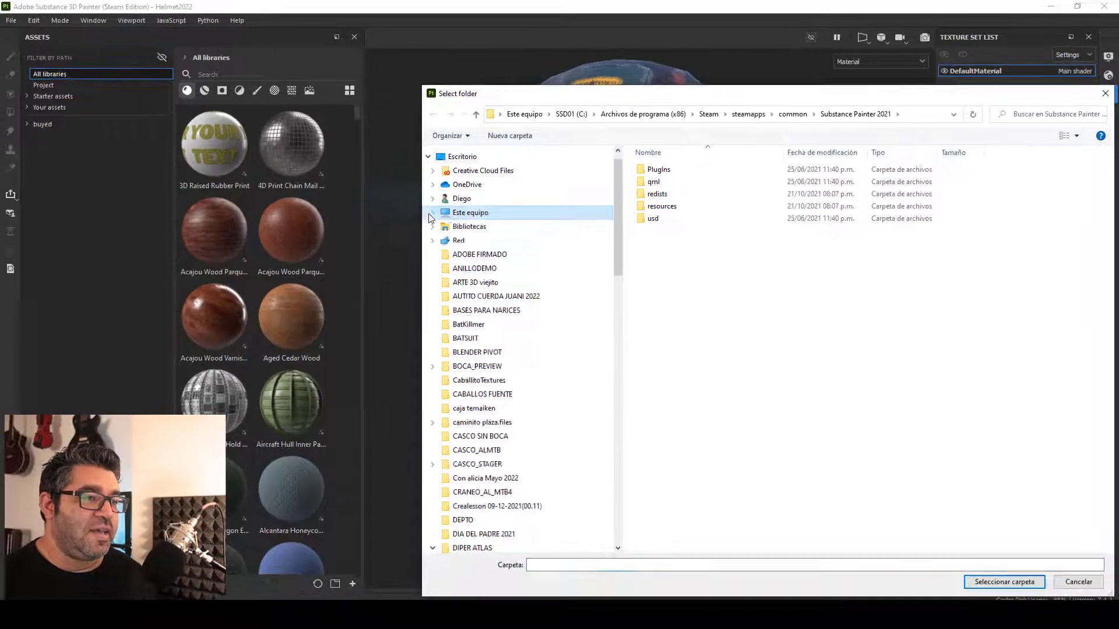
left_click(430, 214)
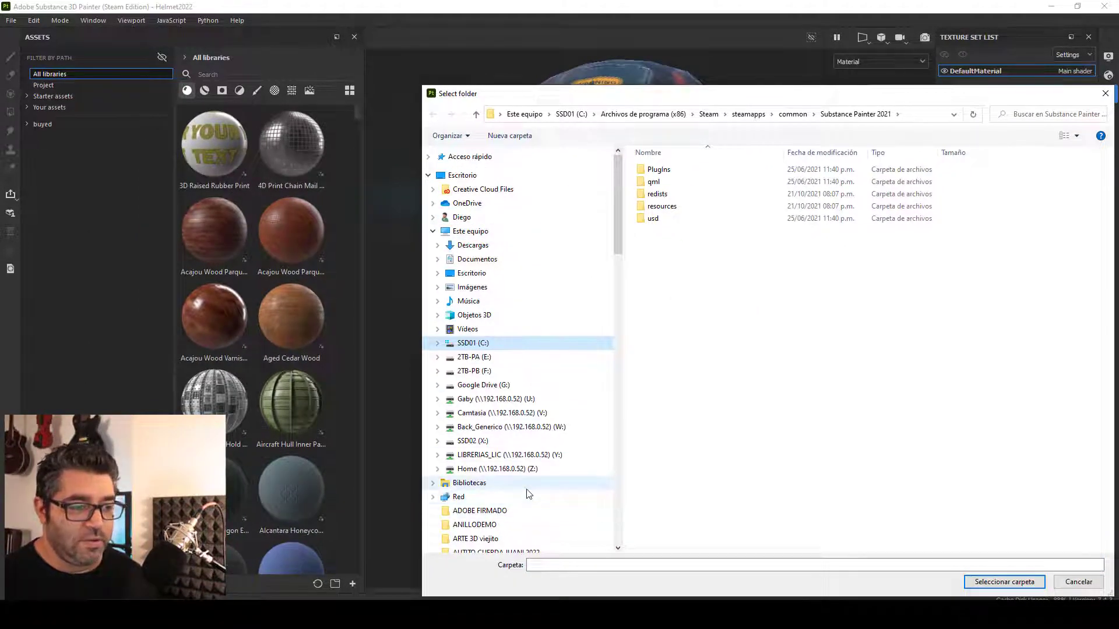
left_click(501, 469)
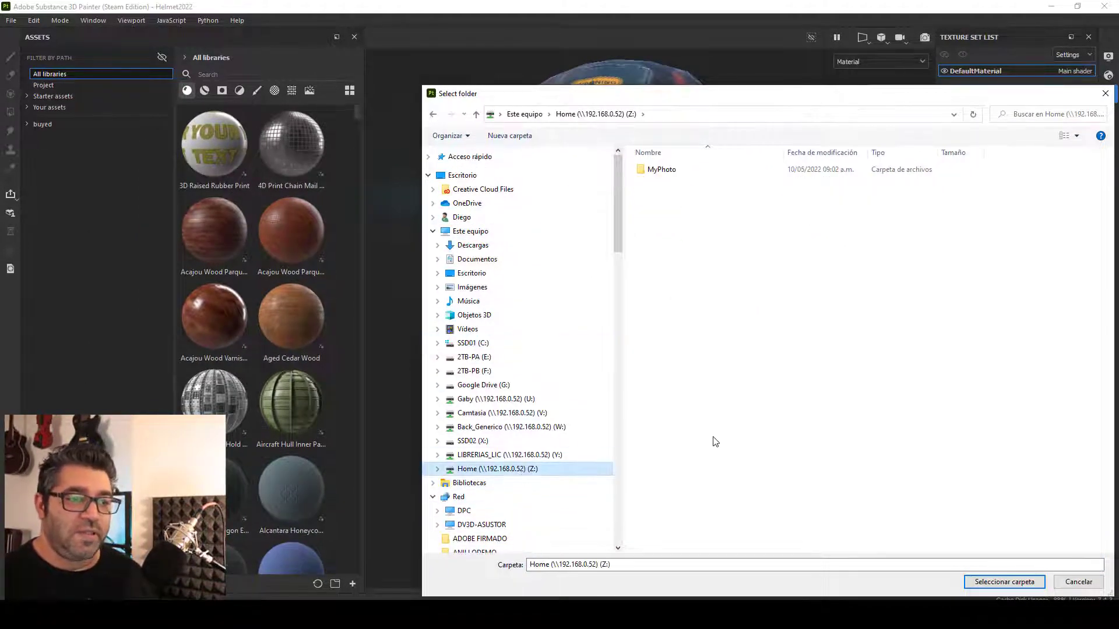
left_click(496, 140)
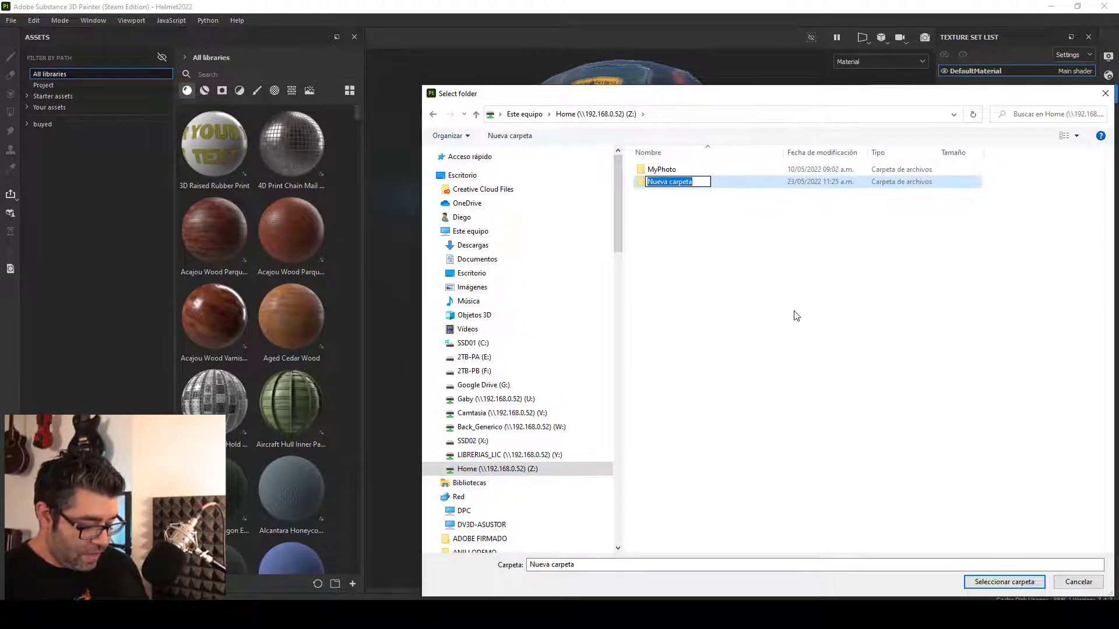
type("HelmetTo")
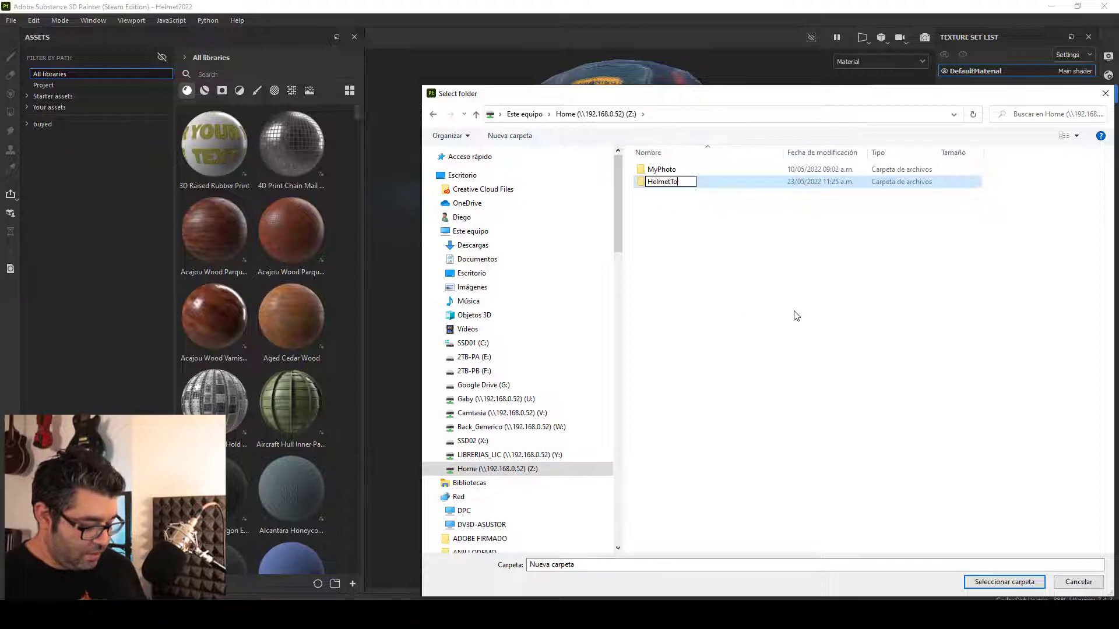
type("blender")
key("Return")
key("Return")
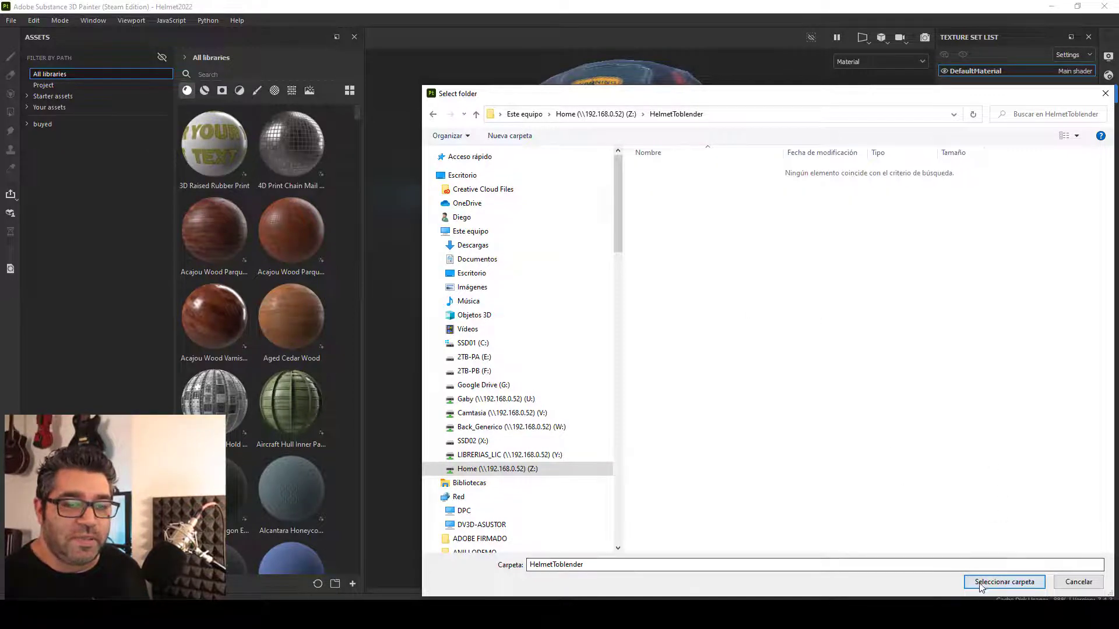
left_click(1003, 582)
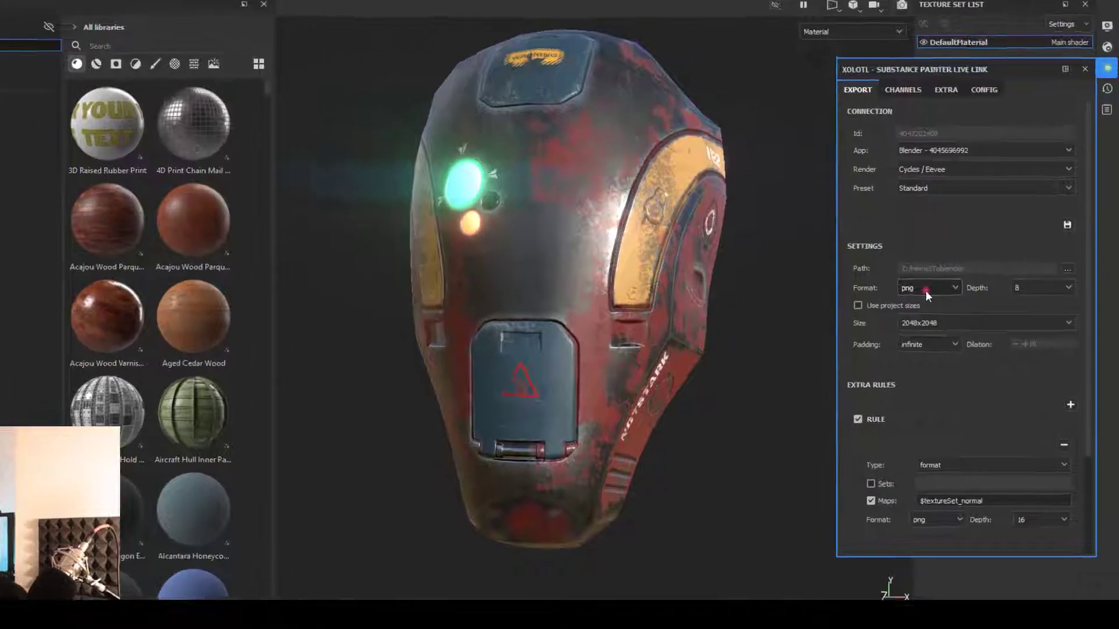
Set the Live Link export format to jpeg and include the DefaultMaterial texture set.
left_click(926, 290)
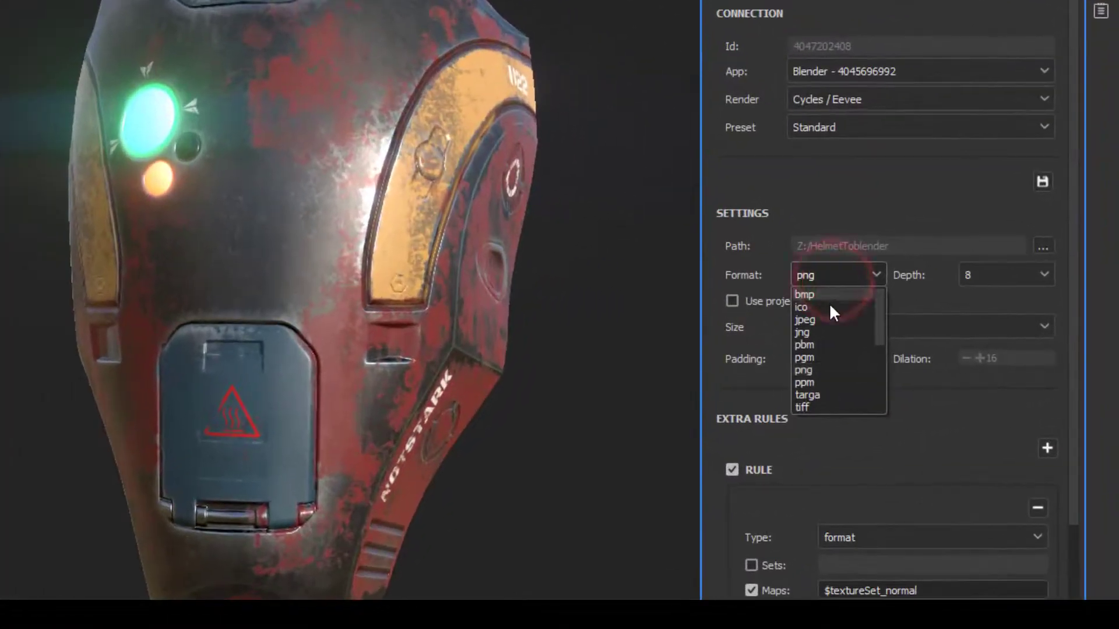
left_click(828, 320)
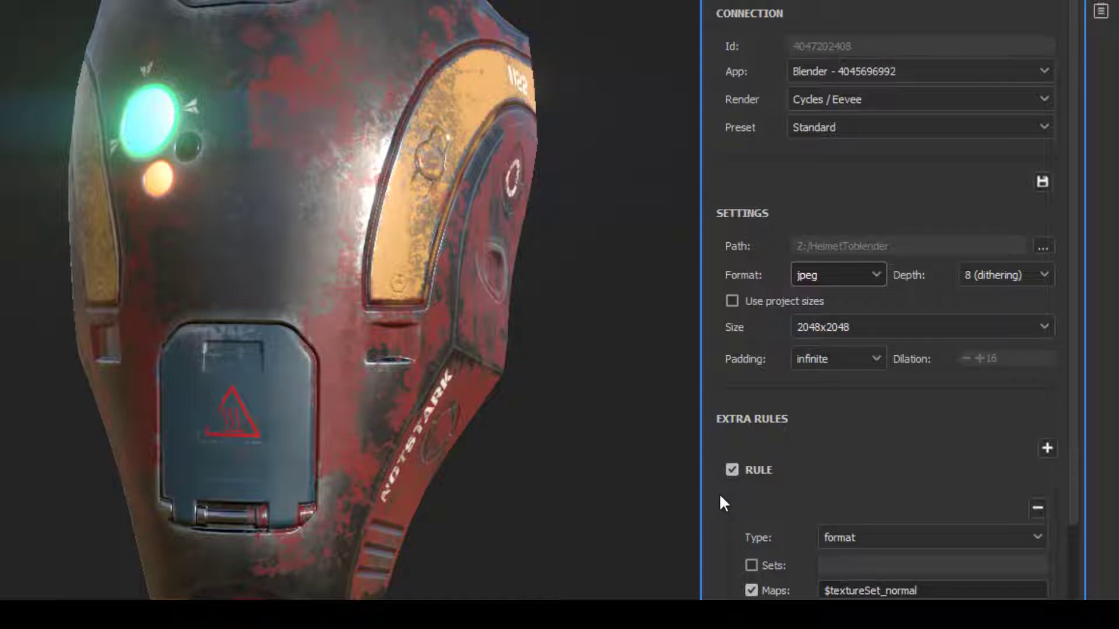
scroll(720, 496, "down", 3)
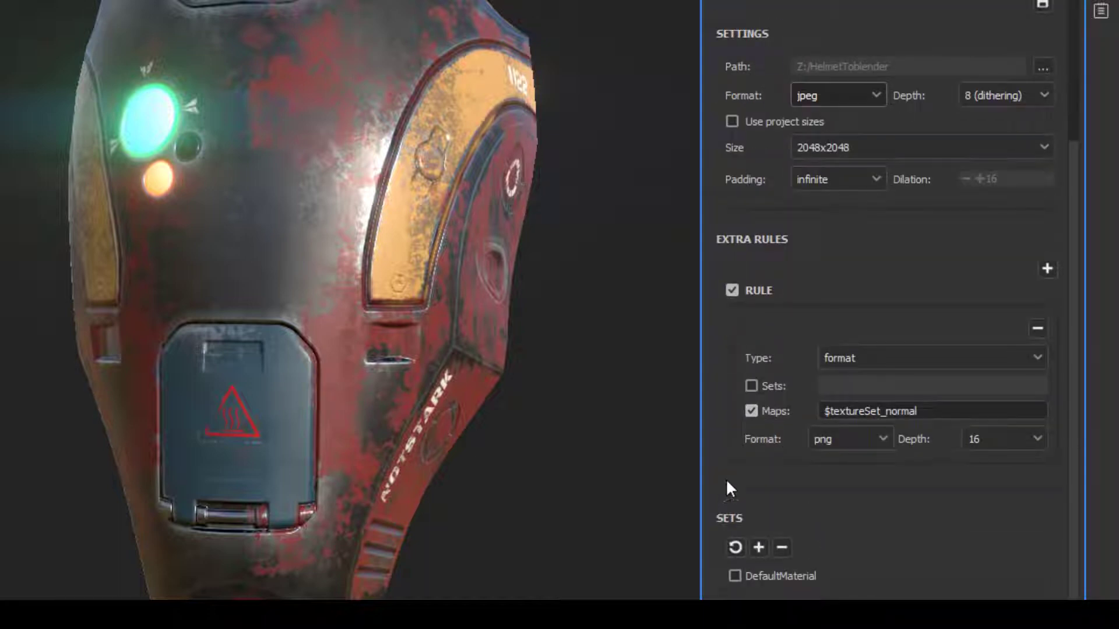
left_click(759, 551)
mouse_move(683, 503)
left_mouse_down("alt")
mouse_move(67, 151)
mouse_move(342, 180)
mouse_move(150, 187)
mouse_move(117, 111)
left_mouse_up("alt")
Enable the optional Emissive map in the Live Link export.
scroll(111, 114, "down", 2)
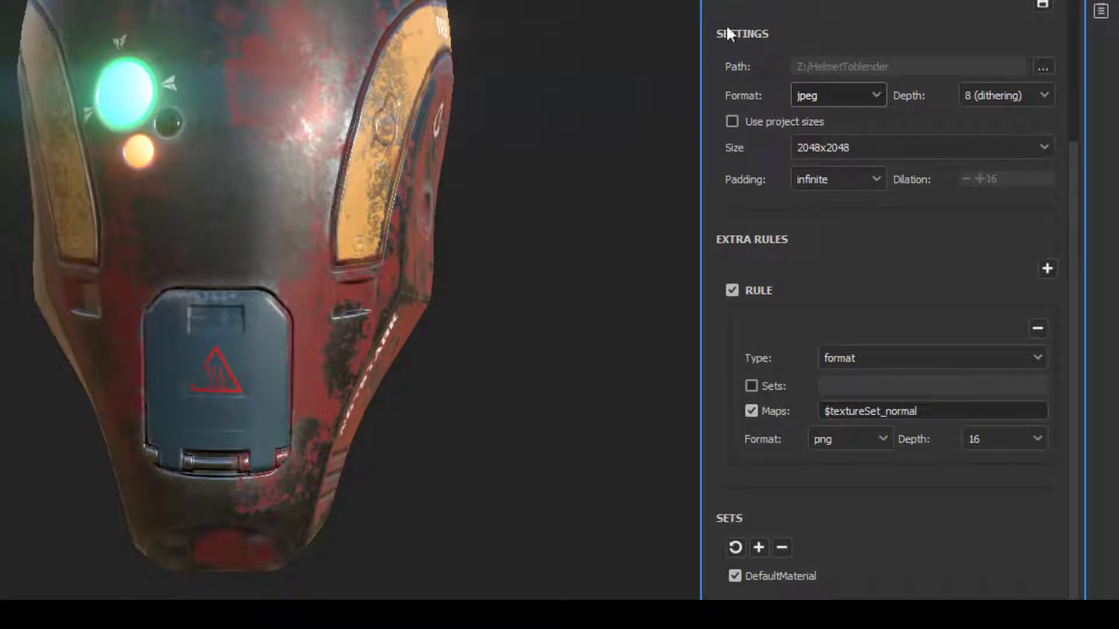
scroll(891, 303, "down", 10)
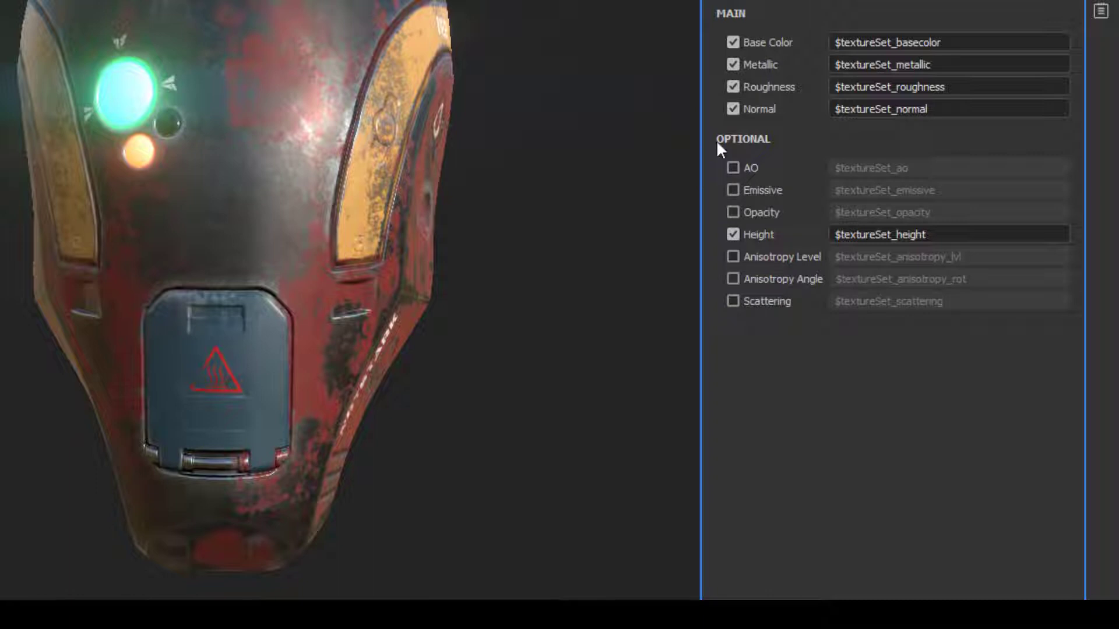
left_click(732, 191)
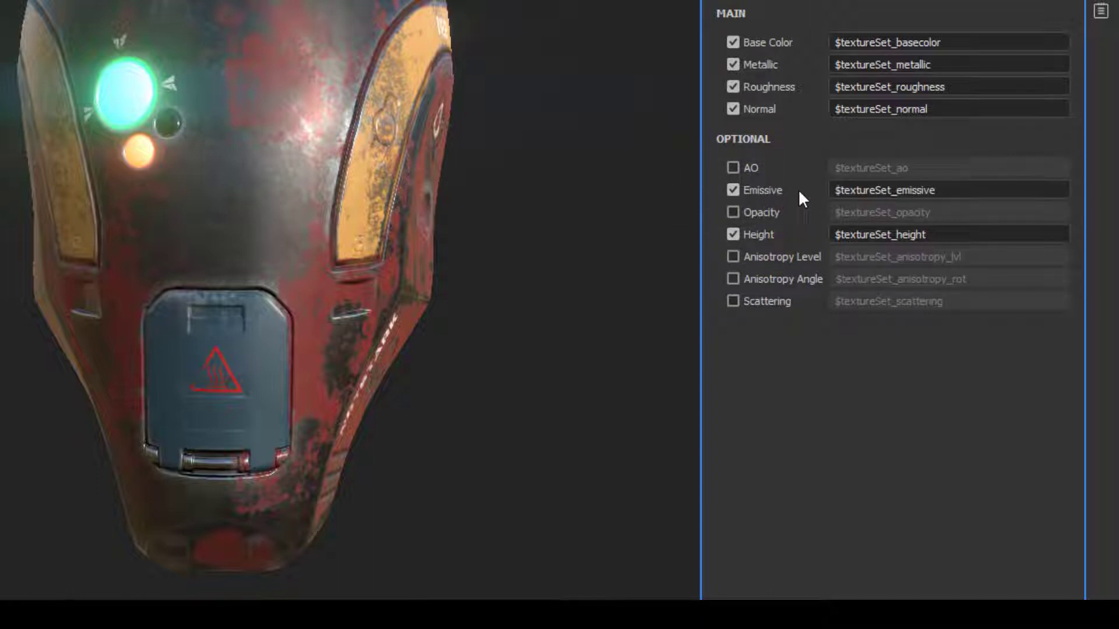
scroll(891, 303, "up", 10)
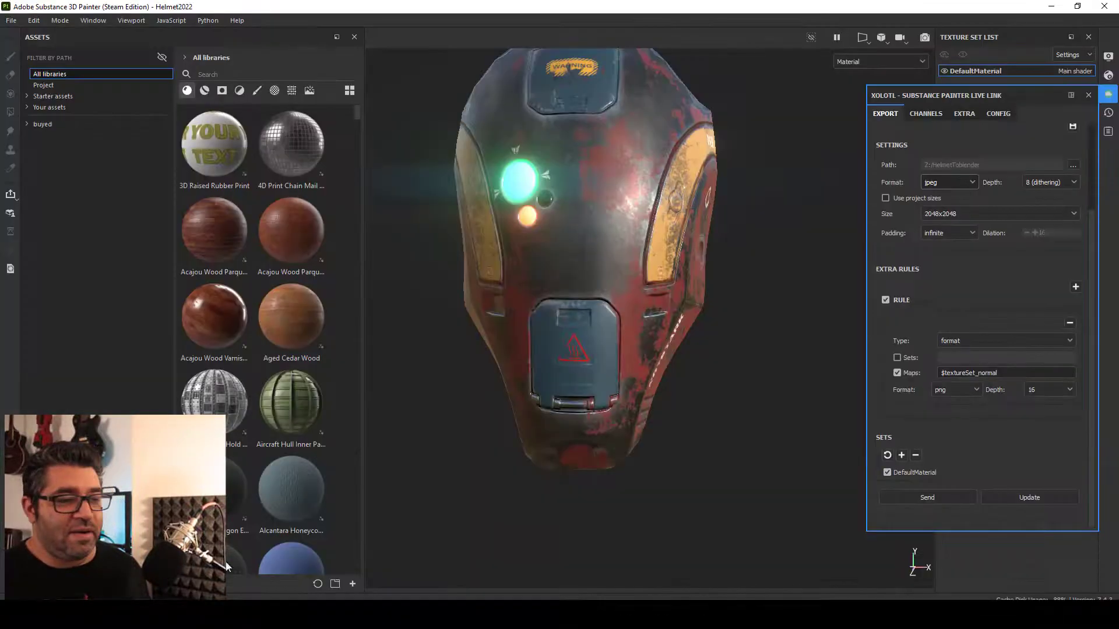
left_click_drag(568, 191, 644, 231, "alt")
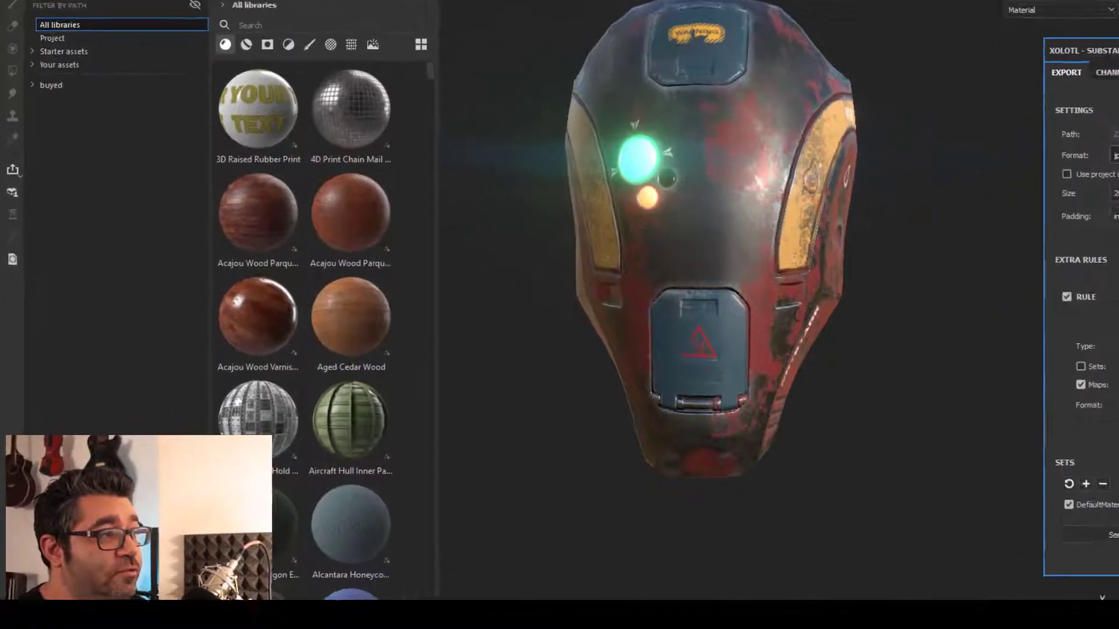
Start exporting the helmet mesh with Apply triangulation turned off.
left_click(11, 20)
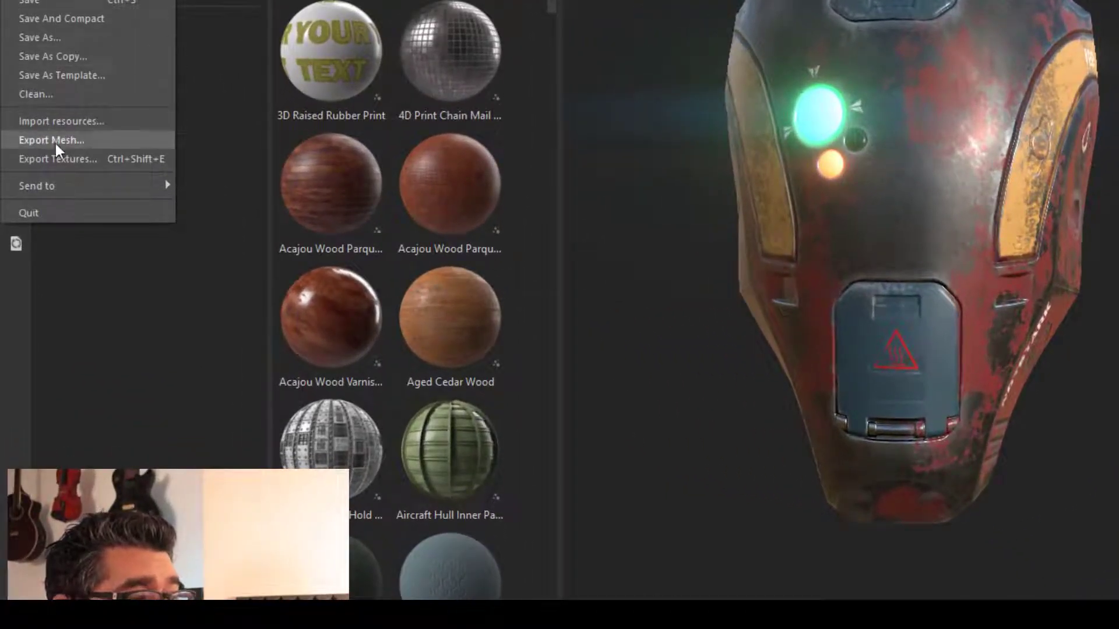
left_click(94, 140)
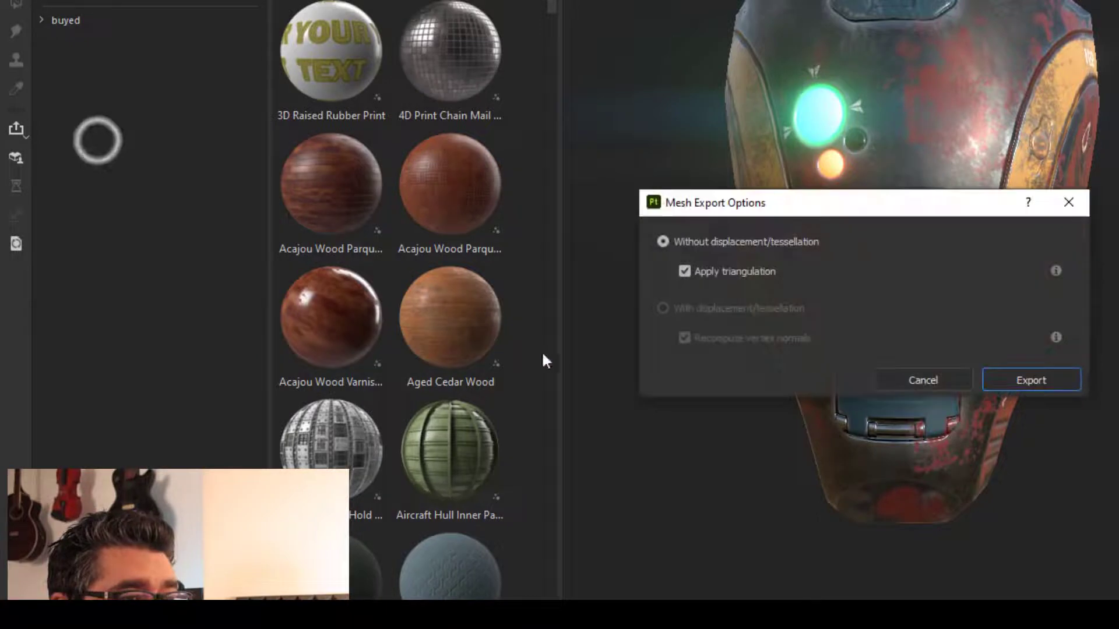
left_click(701, 277)
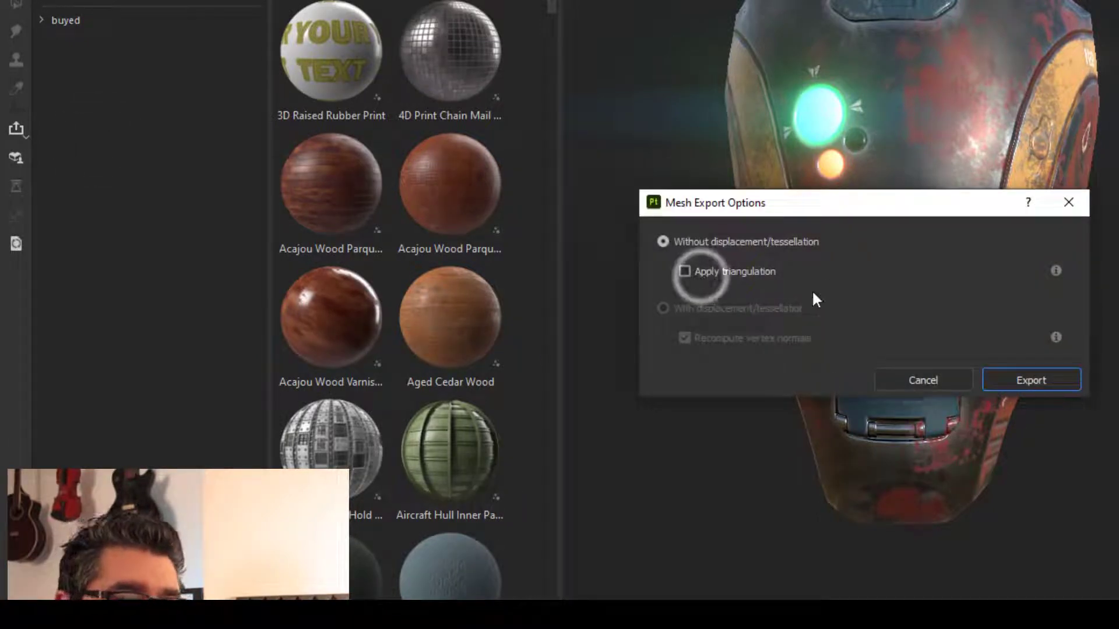
left_click(1034, 382)
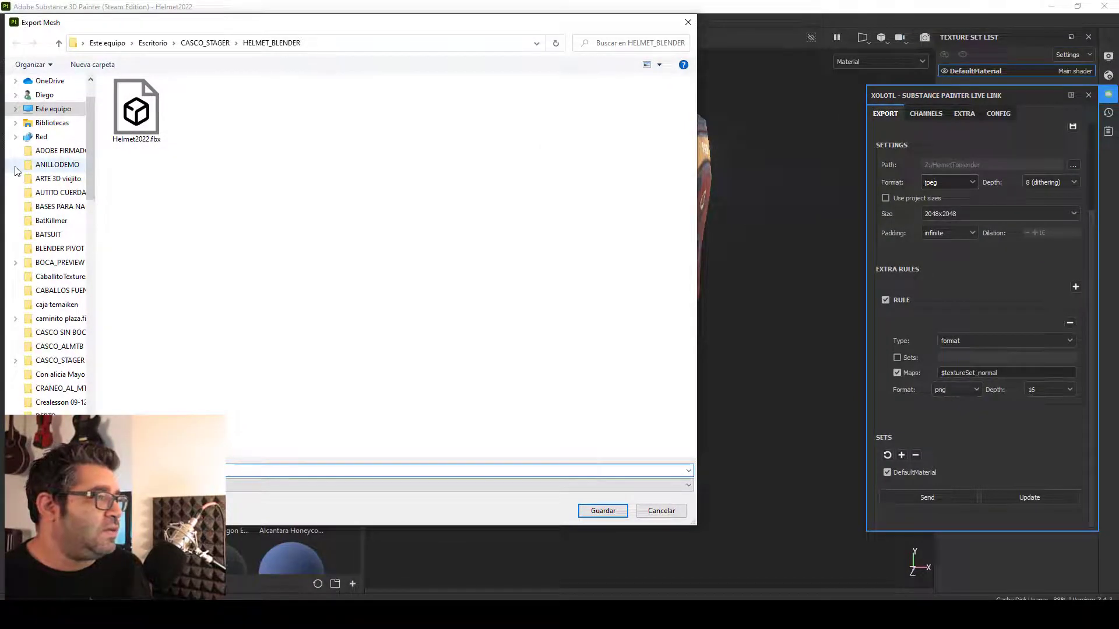
Point the mesh save dialog at the HelmetToblender folder on Home (Z:).
left_click(15, 108)
scroll(31, 193, "up", 1)
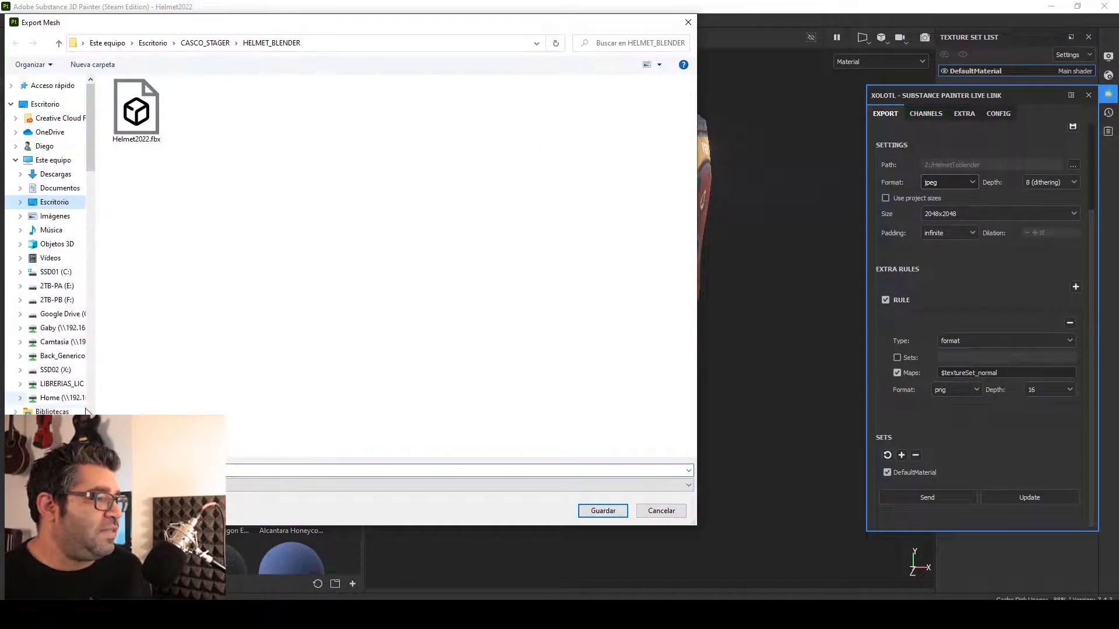
left_click(61, 397)
double_click(140, 94)
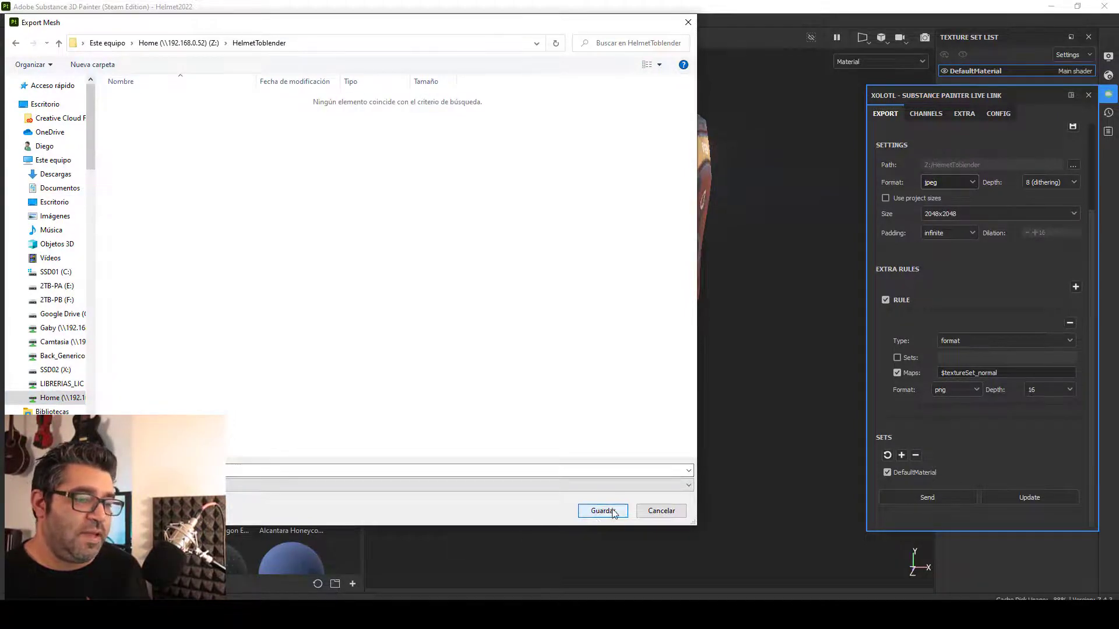
Save the exported mesh, then import Helmet2022.fbx from Z:\HelmetToblender into Blender.
left_click(606, 510)
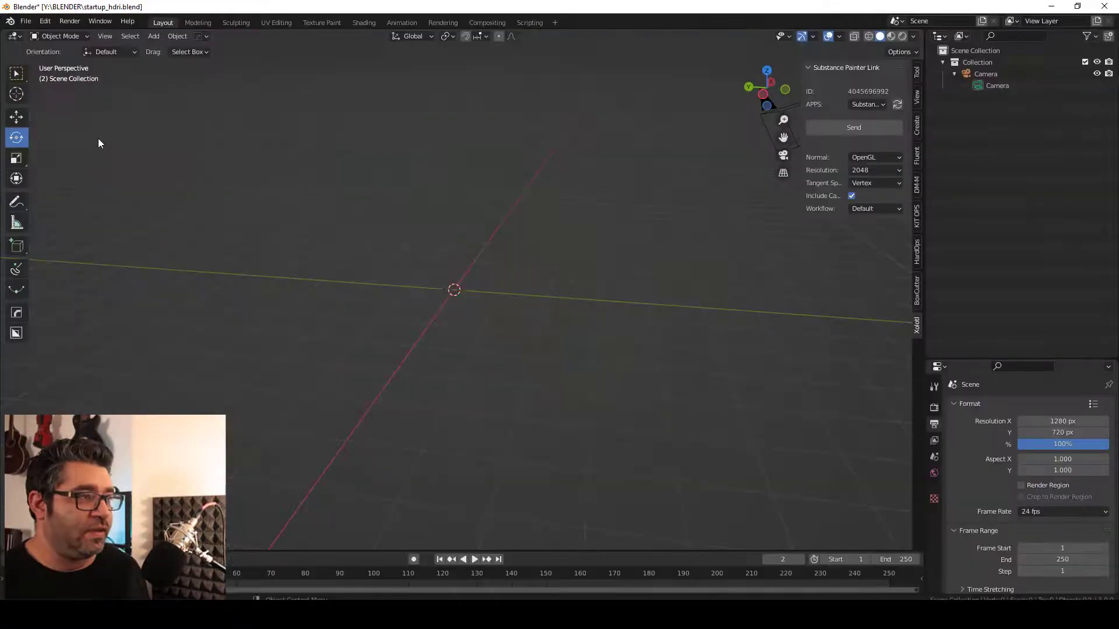
left_click(26, 21)
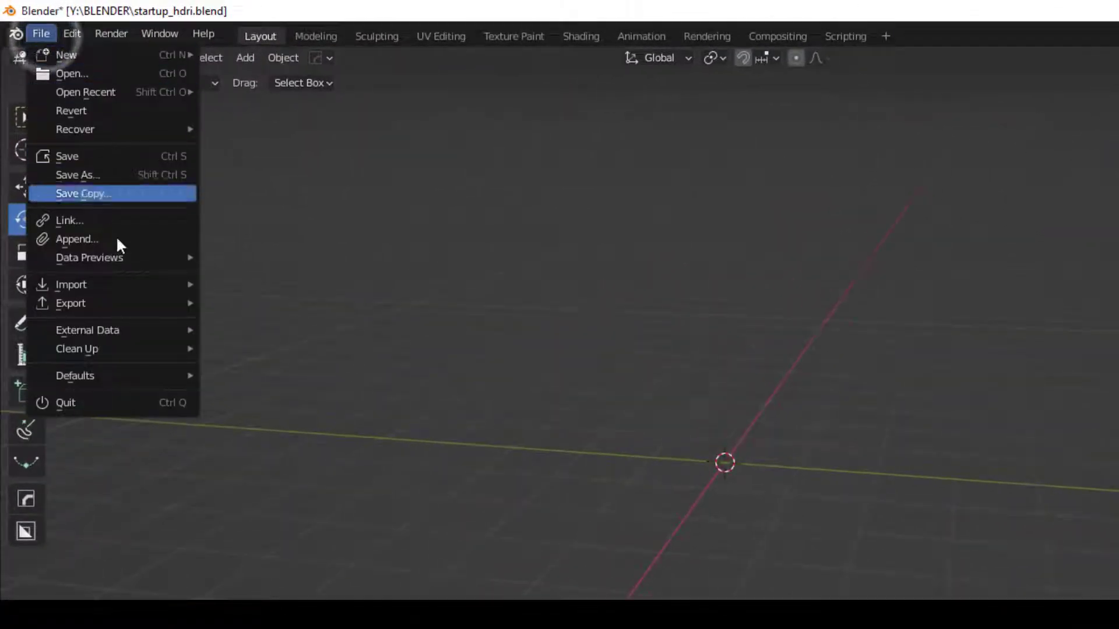
mouse_move(71, 284)
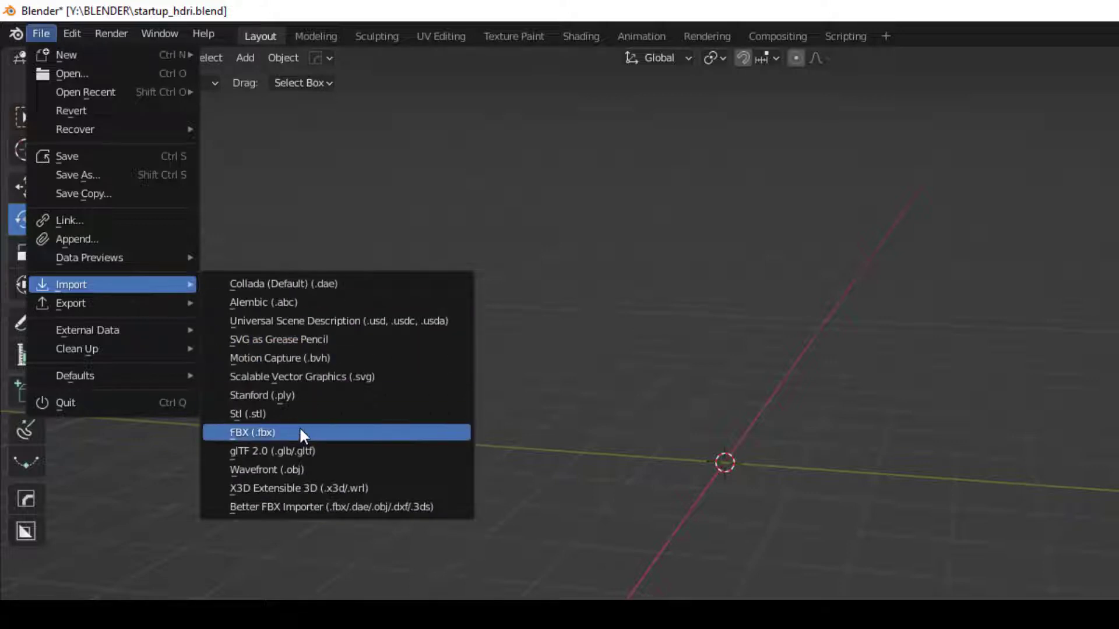
left_click(298, 432)
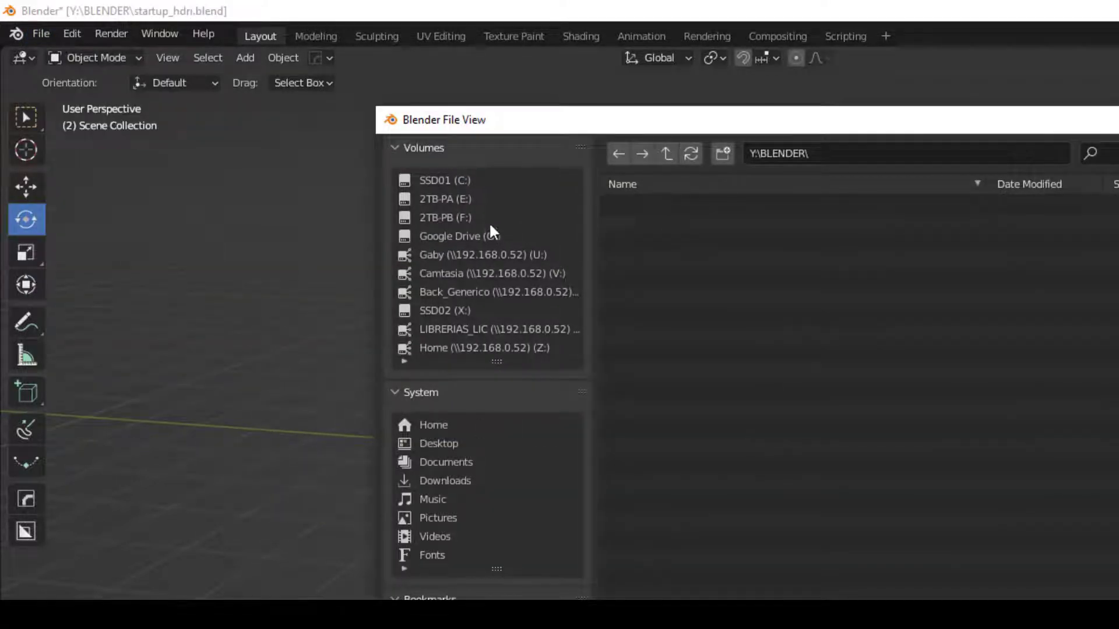
scroll(443, 291, "down", 2)
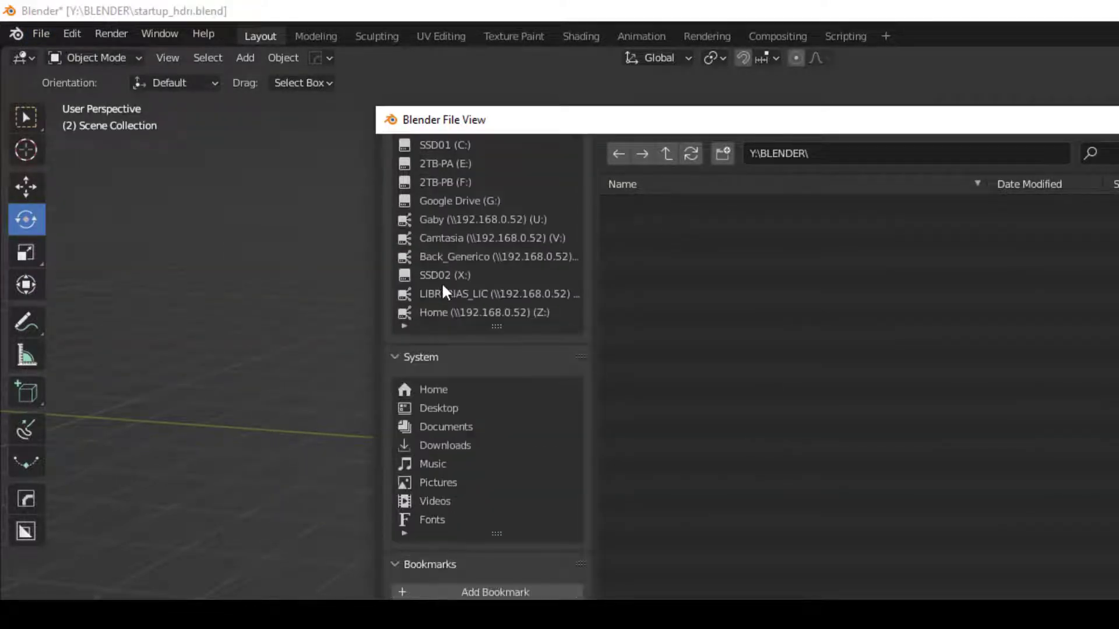
left_click(452, 312)
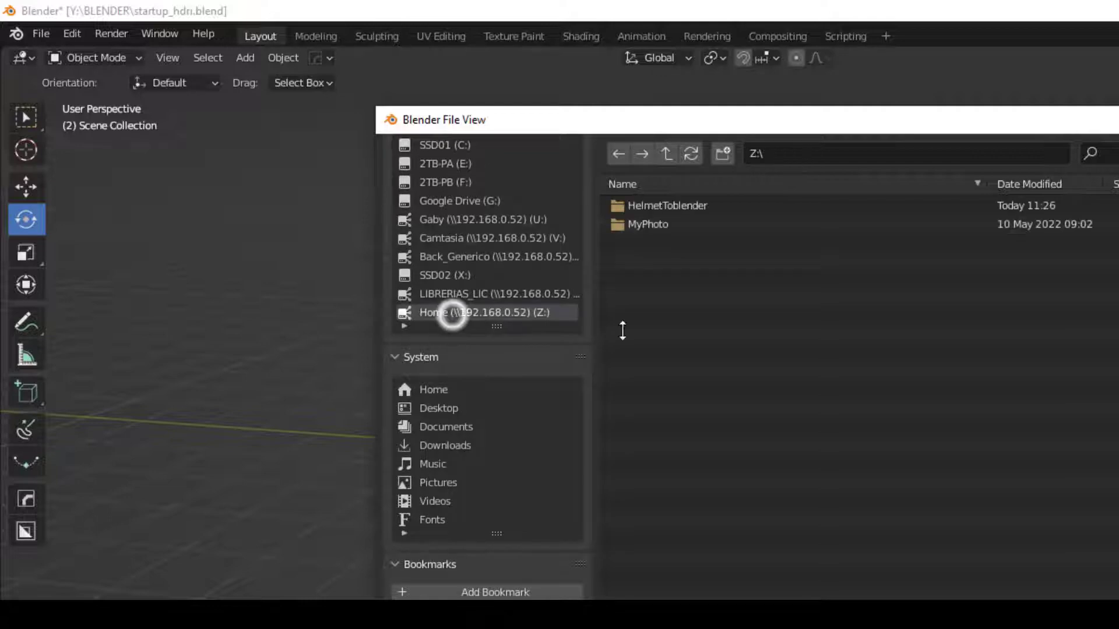
left_click(713, 201)
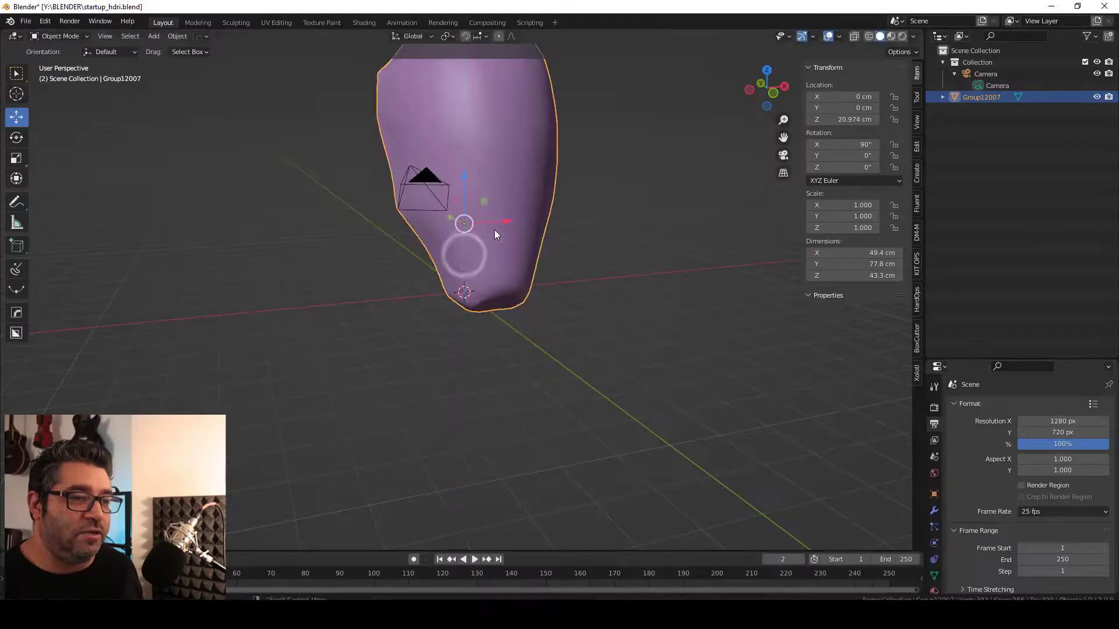
middle_click_drag(589, 214, 560, 306, "shift")
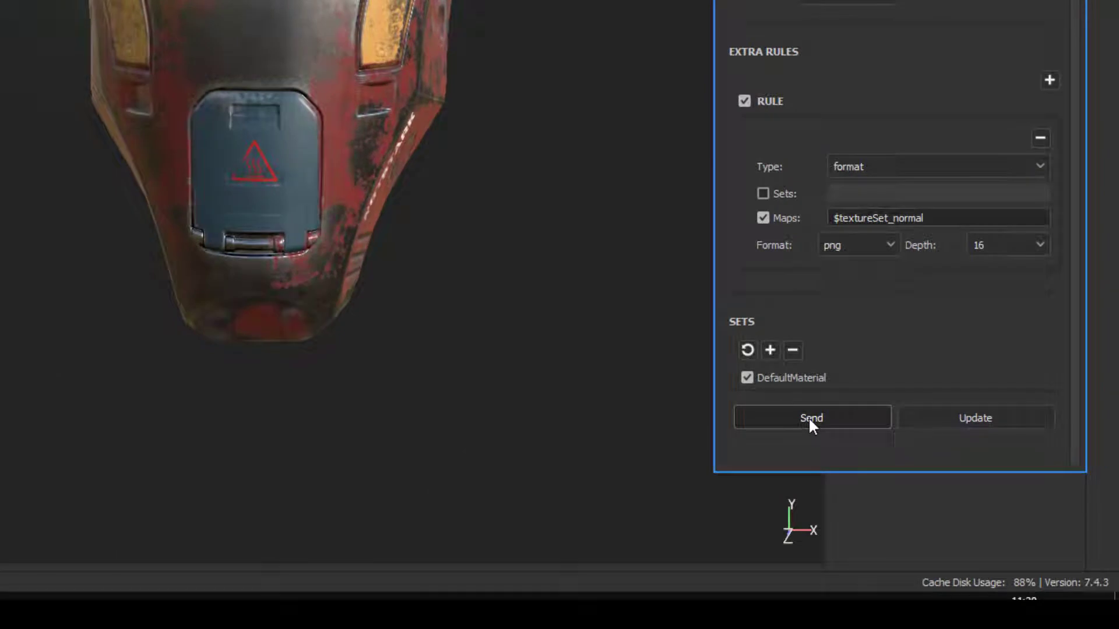
Send the DefaultMaterial textures to Blender through the Xolotl Live Link.
left_click(809, 420)
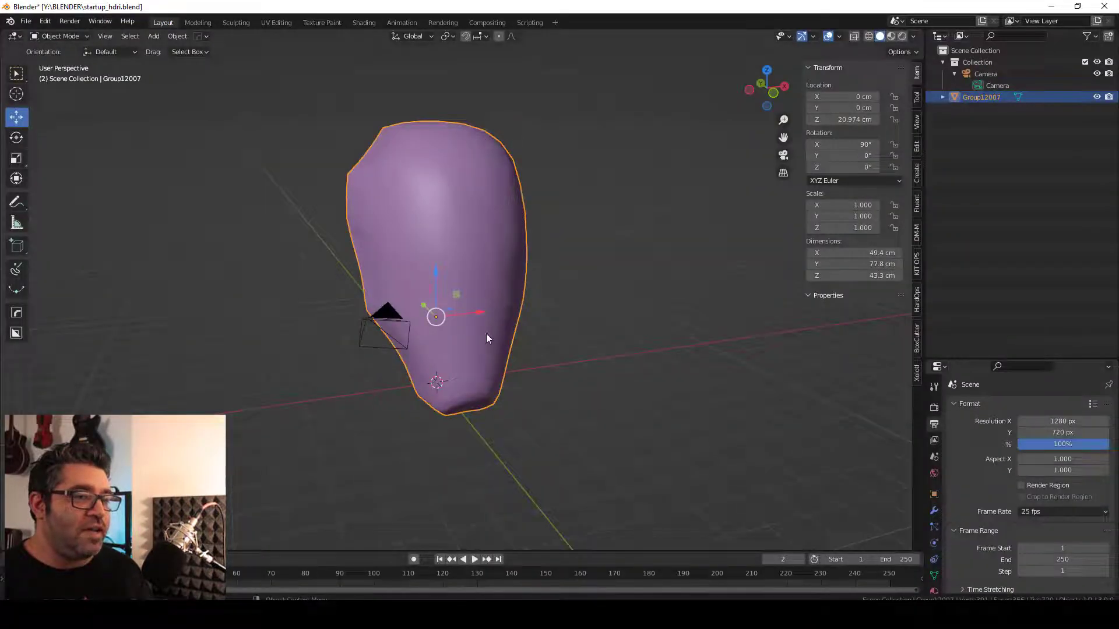
scroll(490, 312, "up", 2)
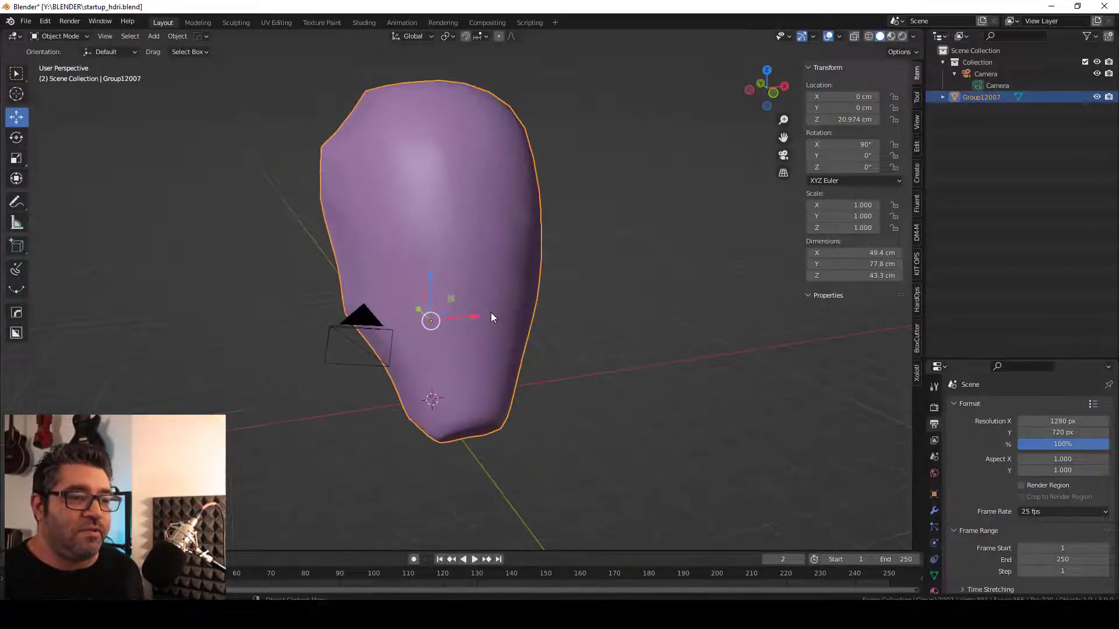
Switch the viewport to Material Preview and orbit to inspect the textured helmet.
scroll(490, 312, "down", 2)
middle_click_drag(571, 366, 511, 358)
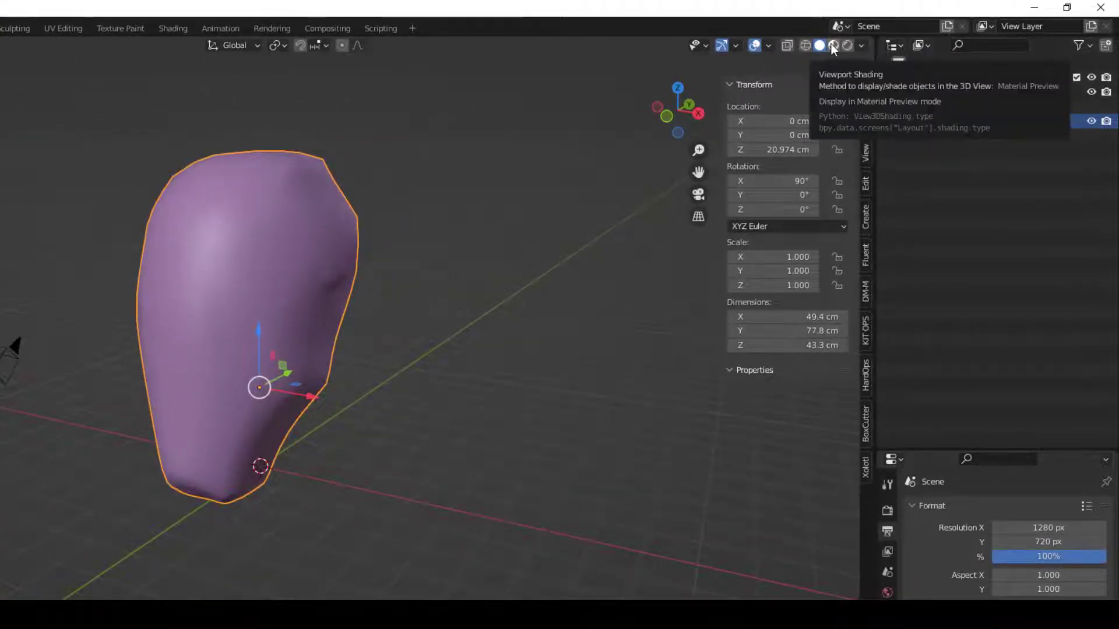
left_click(832, 45)
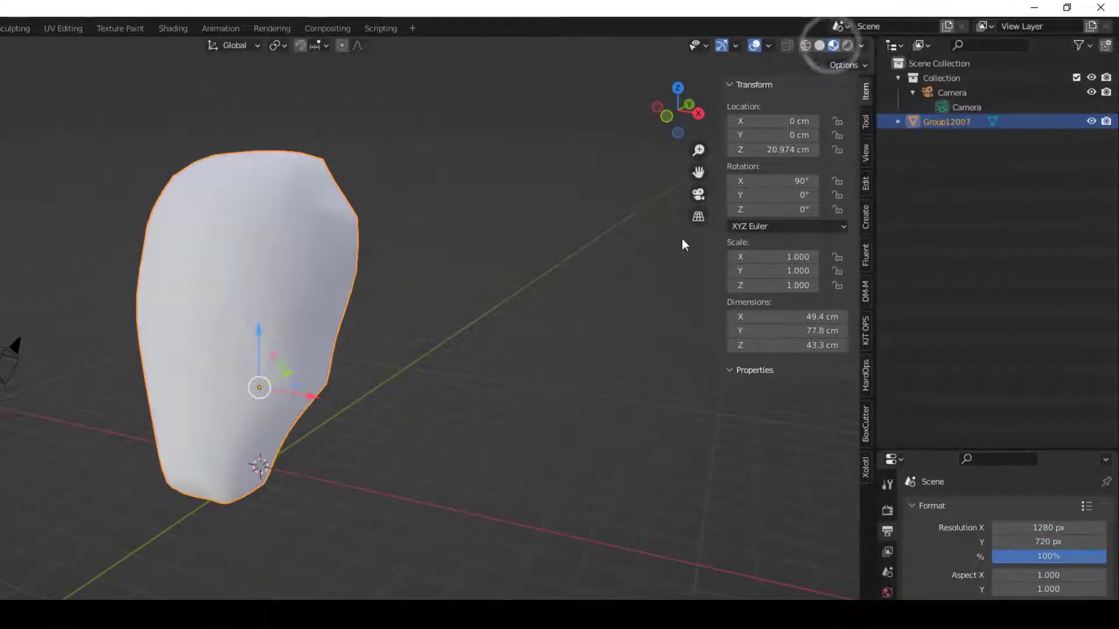
mouse_move(370, 384)
middle_mouse_down()
mouse_move(462, 392)
mouse_move(319, 375)
mouse_move(369, 375)
mouse_move(435, 420)
mouse_move(533, 411)
mouse_move(377, 416)
mouse_move(386, 406)
middle_mouse_up()
scroll(337, 377, "up", 2)
scroll(430, 415, "down", 2)
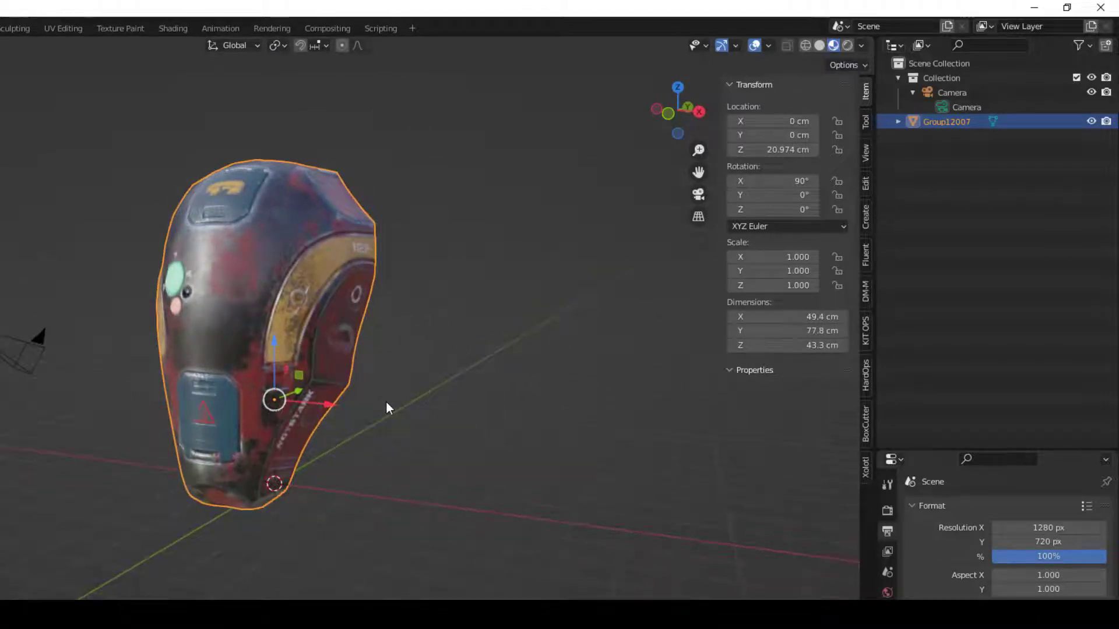
scroll(386, 402, "up", 1)
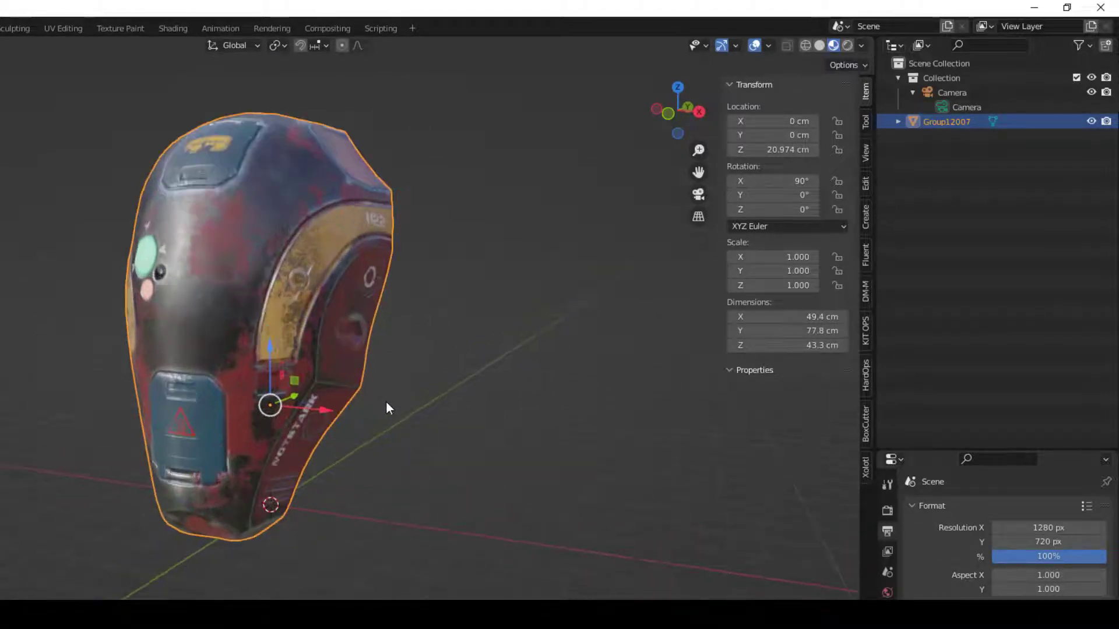
Switch to Rendered shading and orbit to view the helmet from the front.
left_click(848, 46)
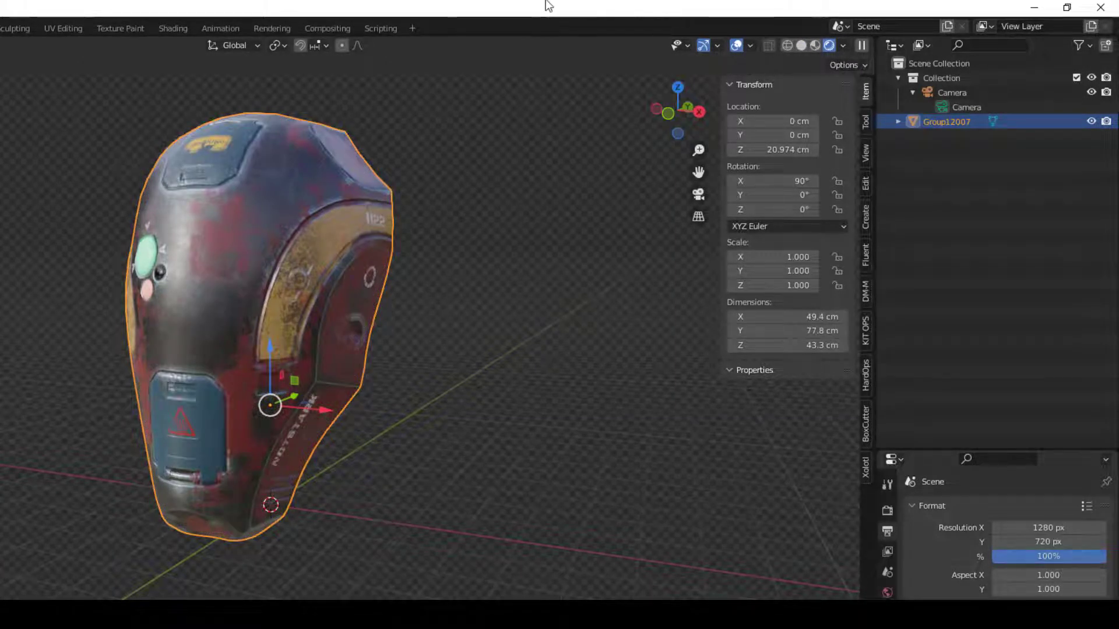
left_click(404, 327)
mouse_move(440, 427)
middle_mouse_down()
mouse_move(500, 431)
mouse_move(351, 465)
middle_mouse_up()
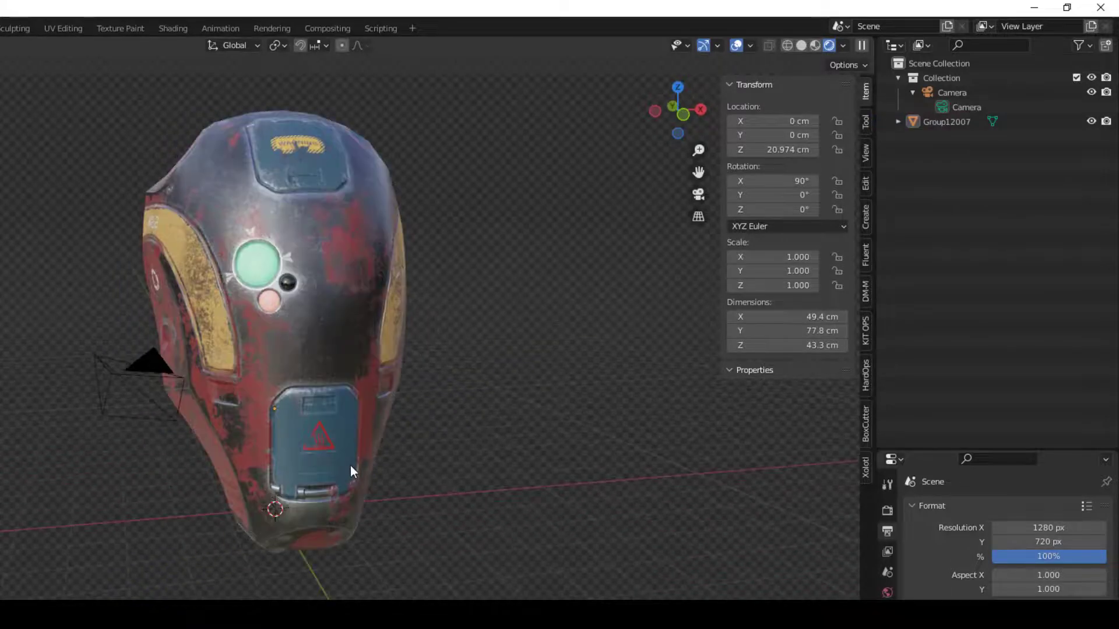
mouse_move(557, 447)
middle_mouse_down()
mouse_move(411, 456)
mouse_move(352, 524)
mouse_move(383, 473)
middle_mouse_up()
left_click(382, 473)
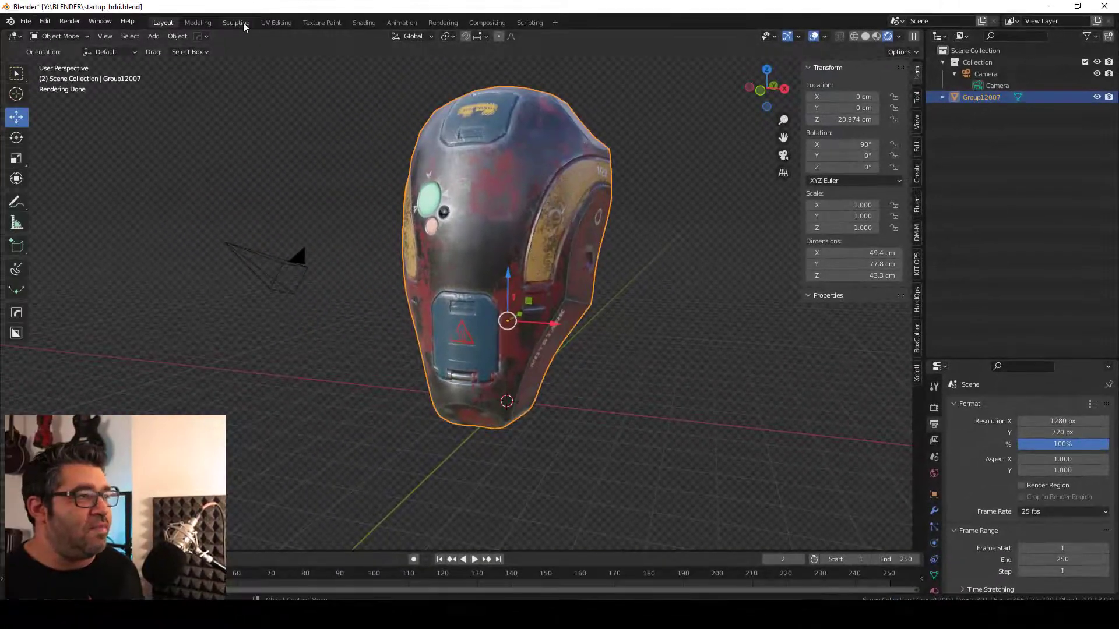
Switch to the Shading workspace and frame the whole DefaultMaterial node tree.
left_click(363, 23)
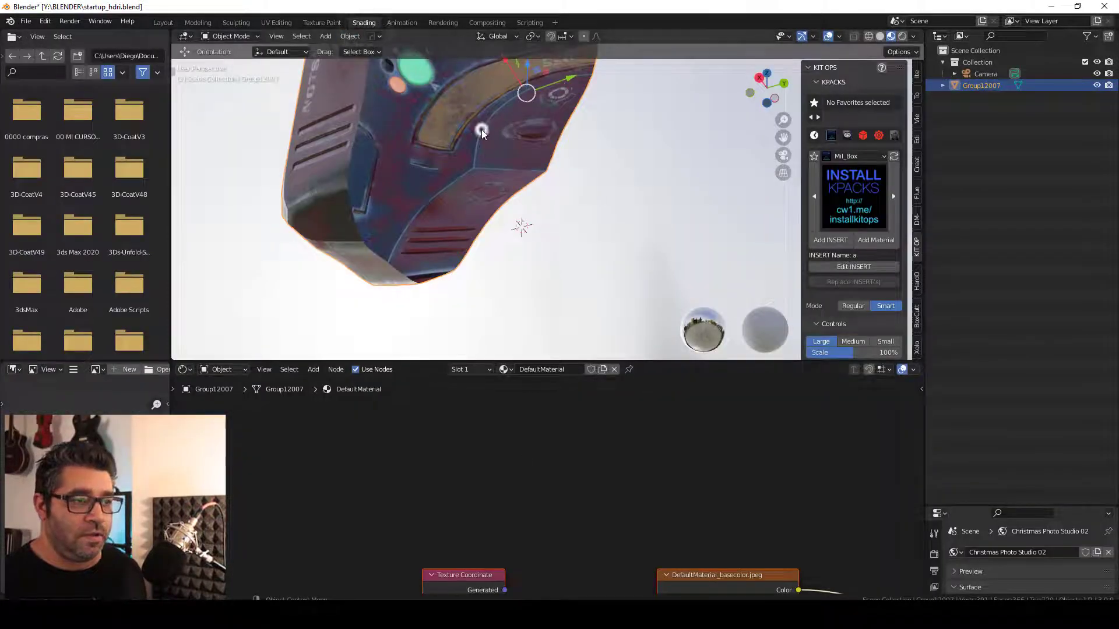
scroll(603, 523, "down", 3)
scroll(628, 529, "down", 2)
scroll(639, 531, "down", 2)
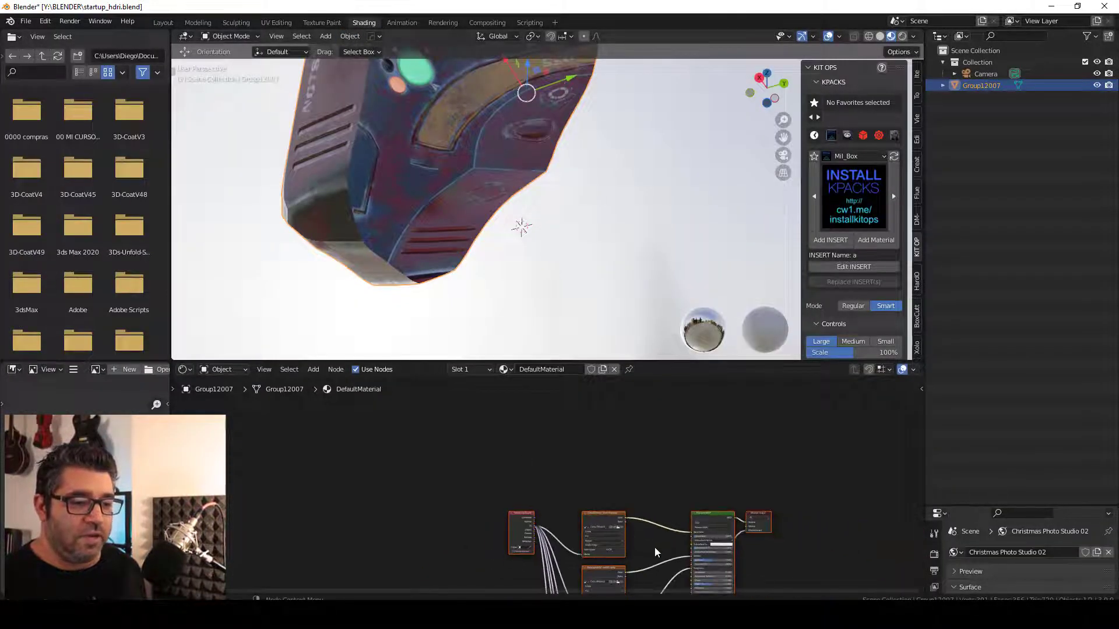
mouse_move(655, 547)
middle_mouse_down()
mouse_move(631, 509)
mouse_move(619, 435)
middle_mouse_up()
scroll(619, 435, "down", 2)
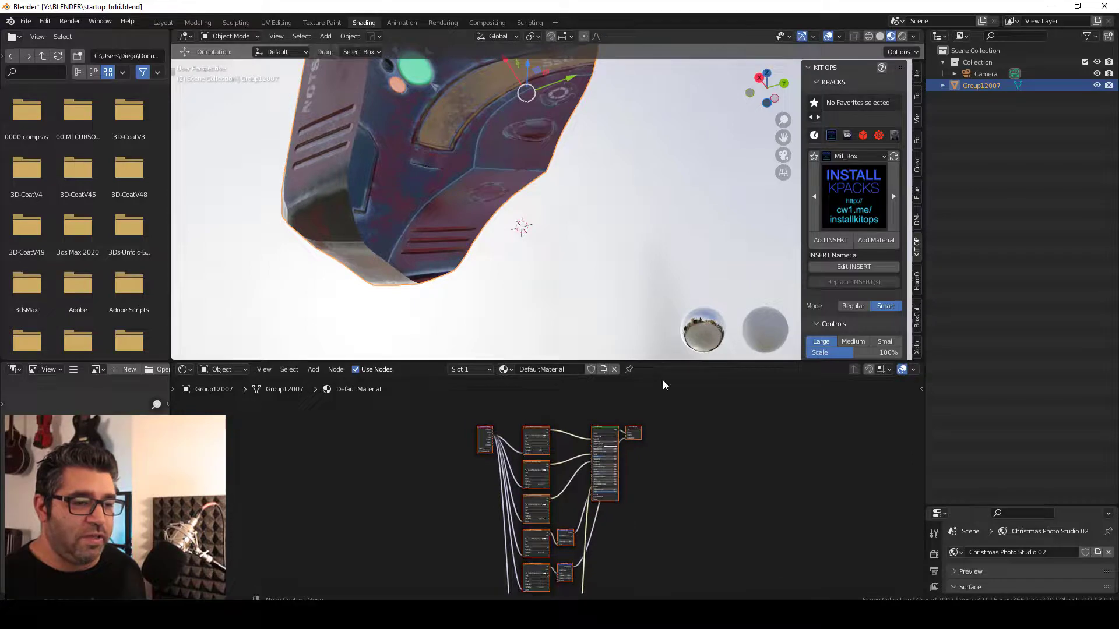
left_click_drag(660, 362, 662, 240)
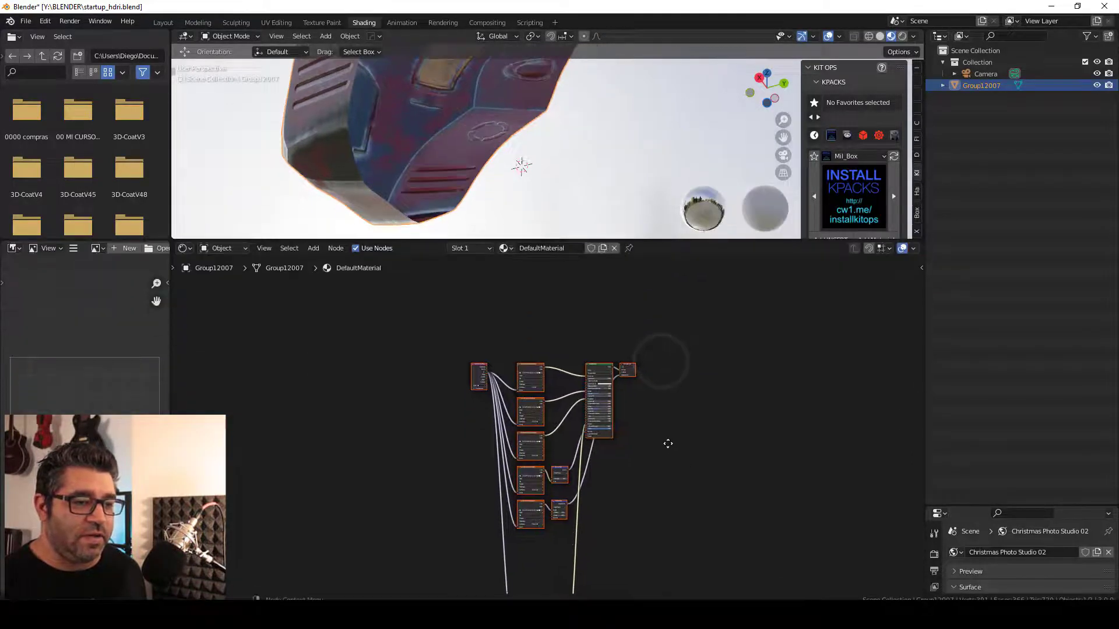
key("Home")
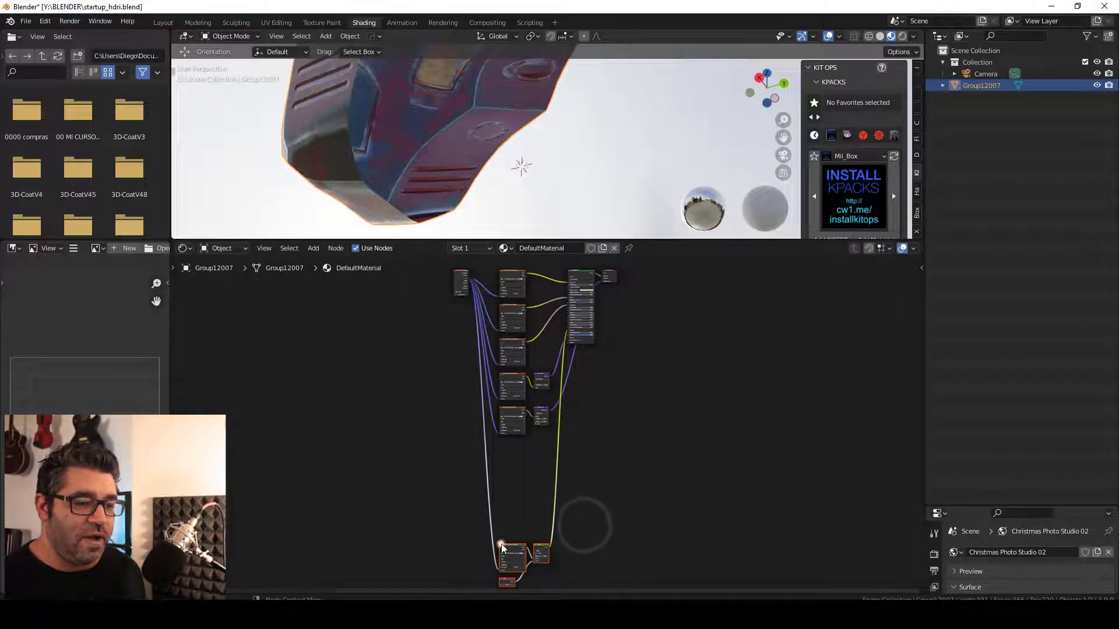
Inspect the emission and other bottom texture nodes feeding the Principled BSDF.
left_click(499, 545)
left_click(548, 548)
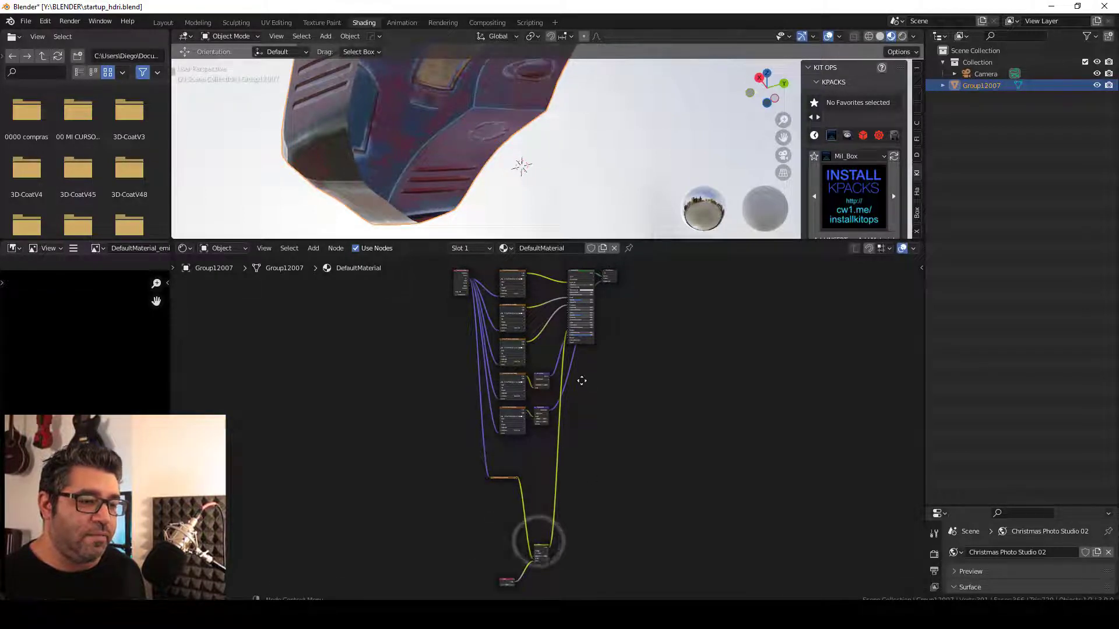
scroll(529, 333, "up", 5)
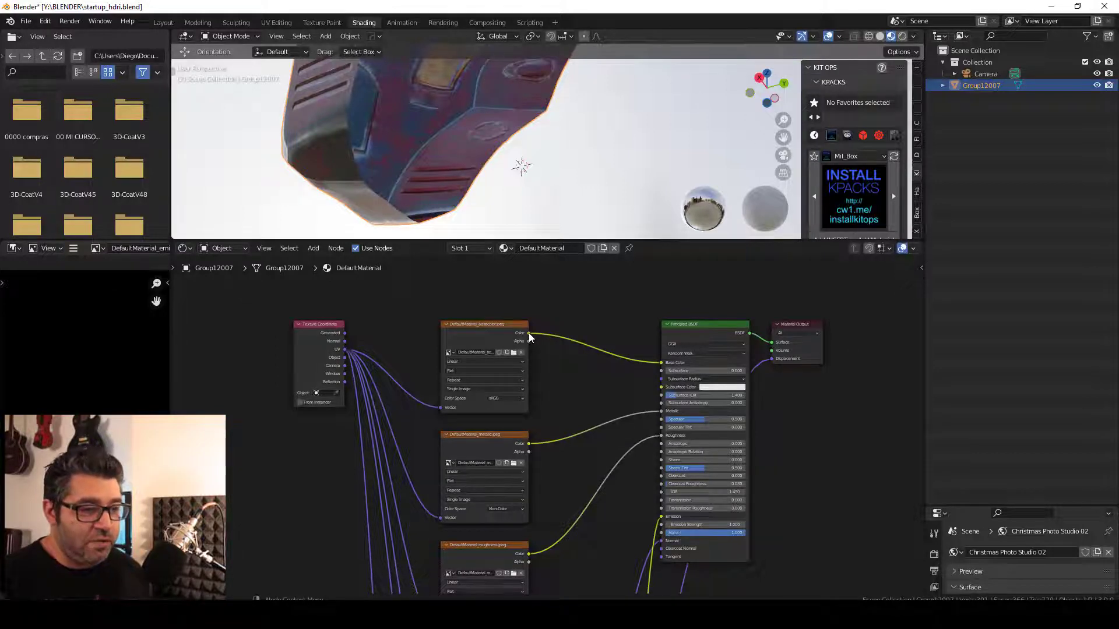
scroll(566, 351, "down", 3)
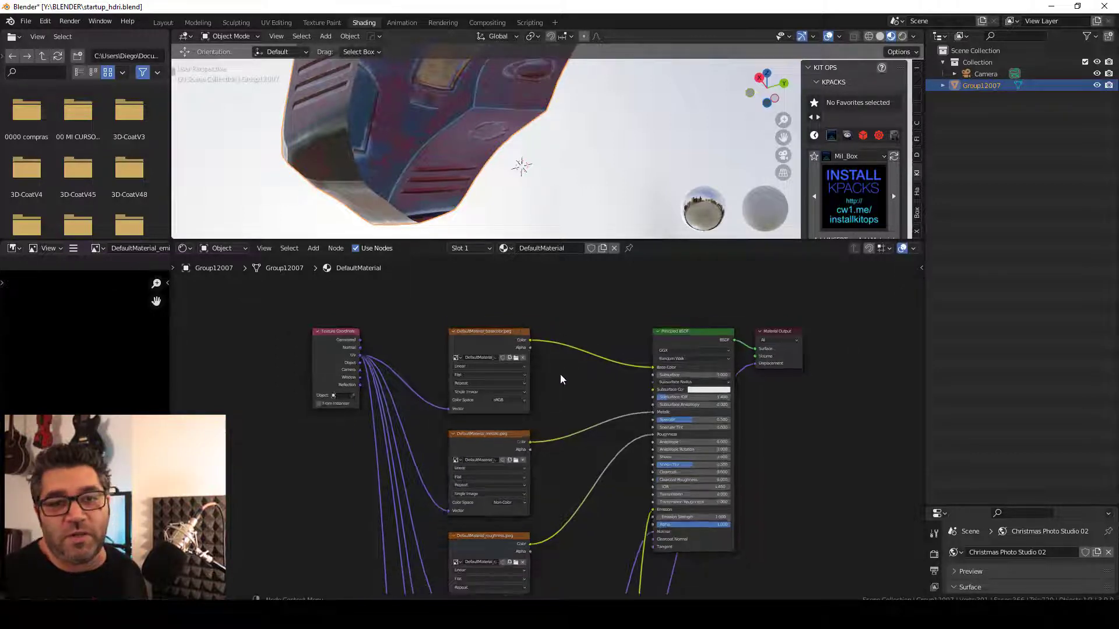
scroll(560, 374, "down", 3)
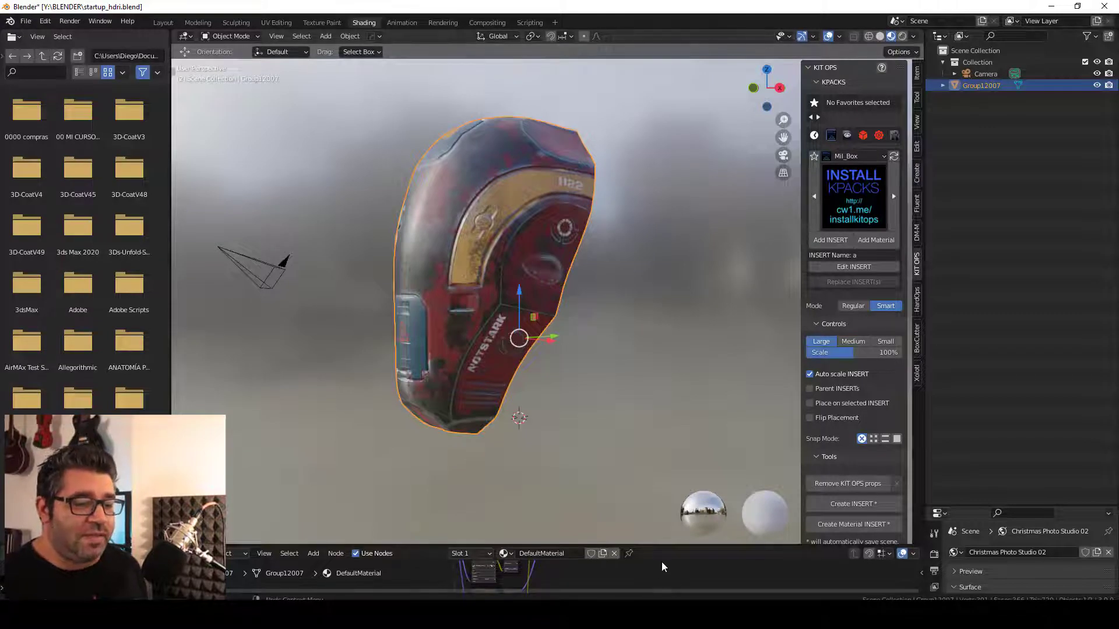
left_click_drag(664, 546, 663, 296)
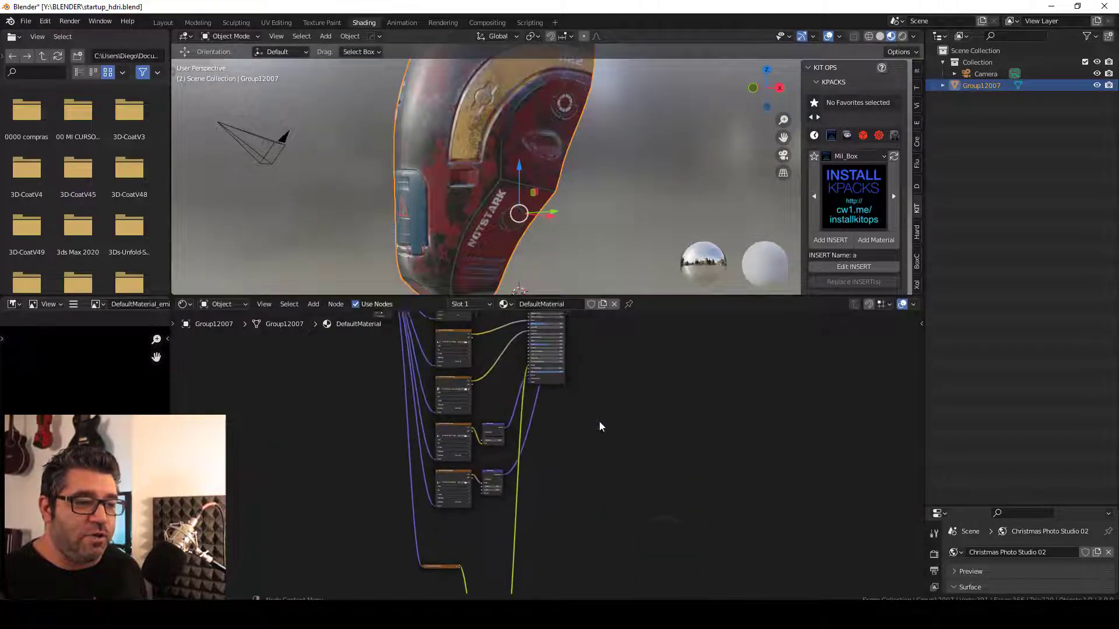
scroll(623, 466, "up", 3)
scroll(639, 482, "down", 2)
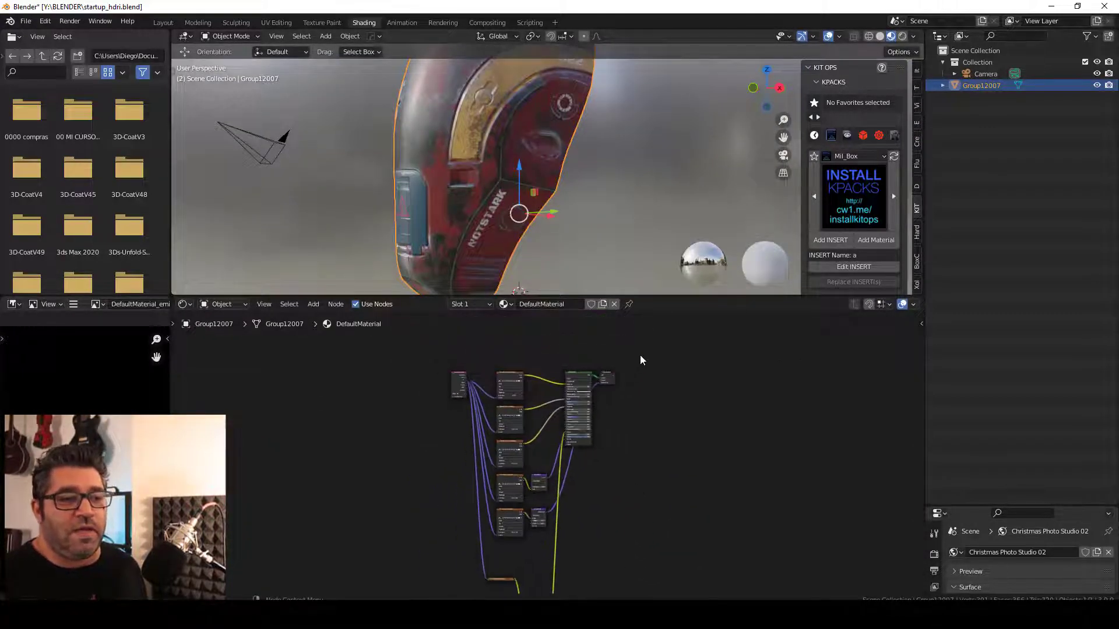
left_click_drag(653, 296, 652, 466)
mouse_move(652, 443)
middle_mouse_down()
mouse_move(641, 316)
mouse_move(663, 346)
mouse_move(635, 341)
middle_mouse_up()
left_click(640, 317)
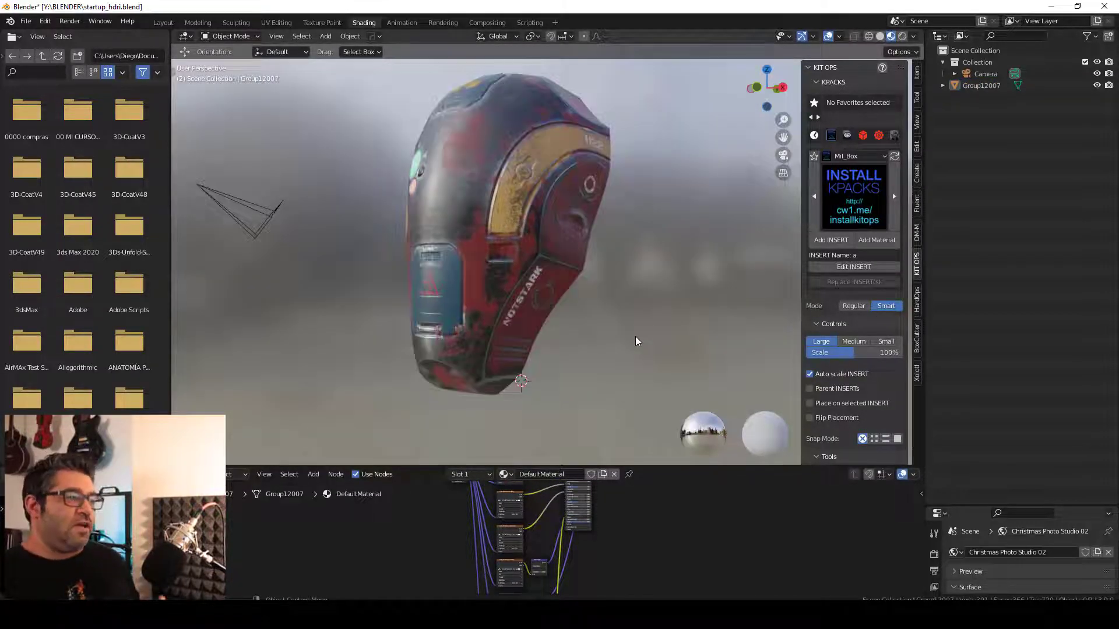